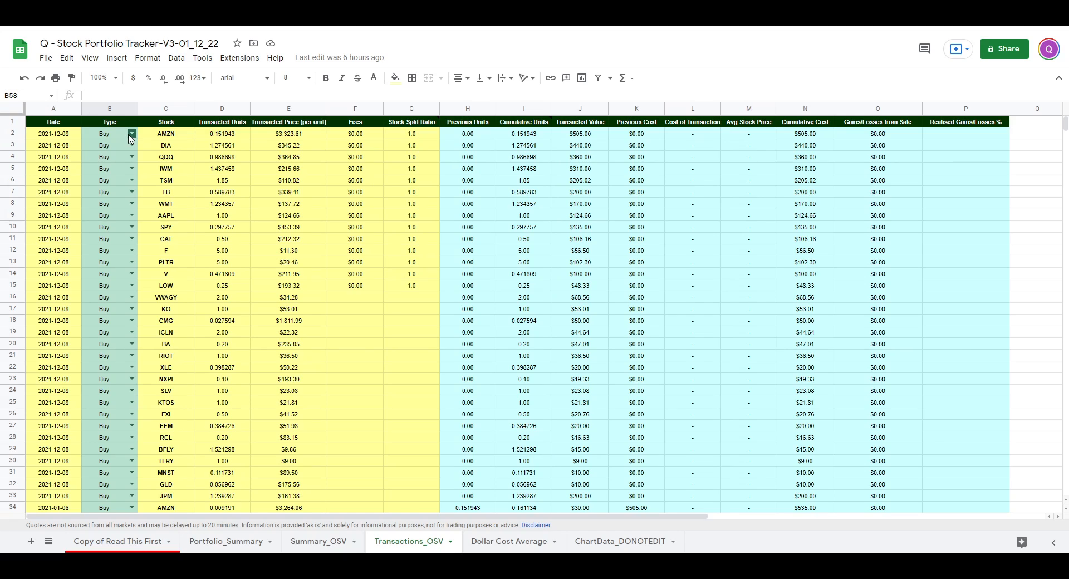
- Examine the first AMZN transaction's type options, stock, units and price, and read the note on the Cumulative Units header
{"action": "left_click", "coordinate": [132, 134]}
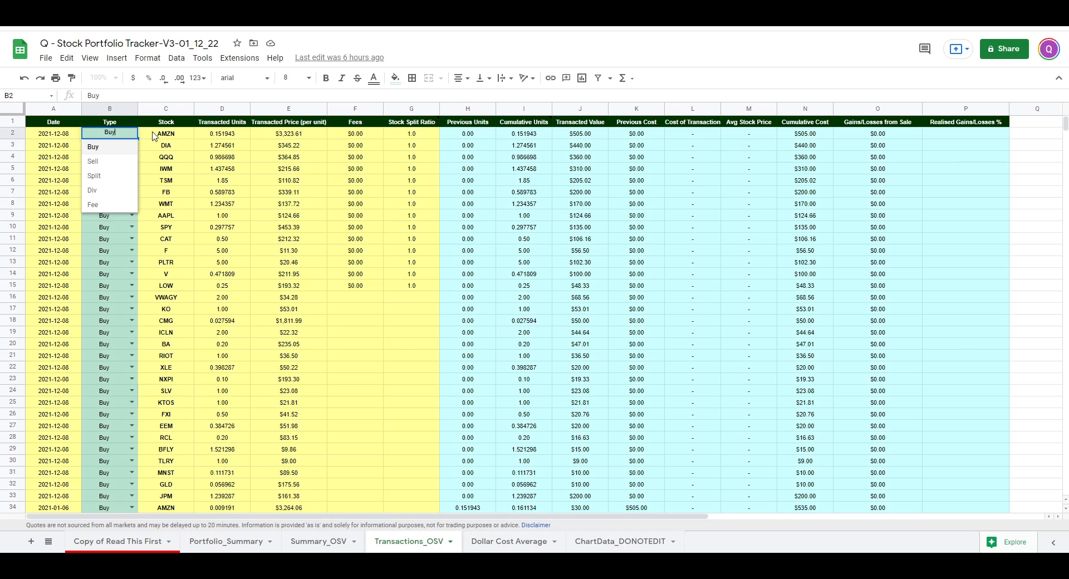
{"action": "left_click", "coordinate": [181, 136]}
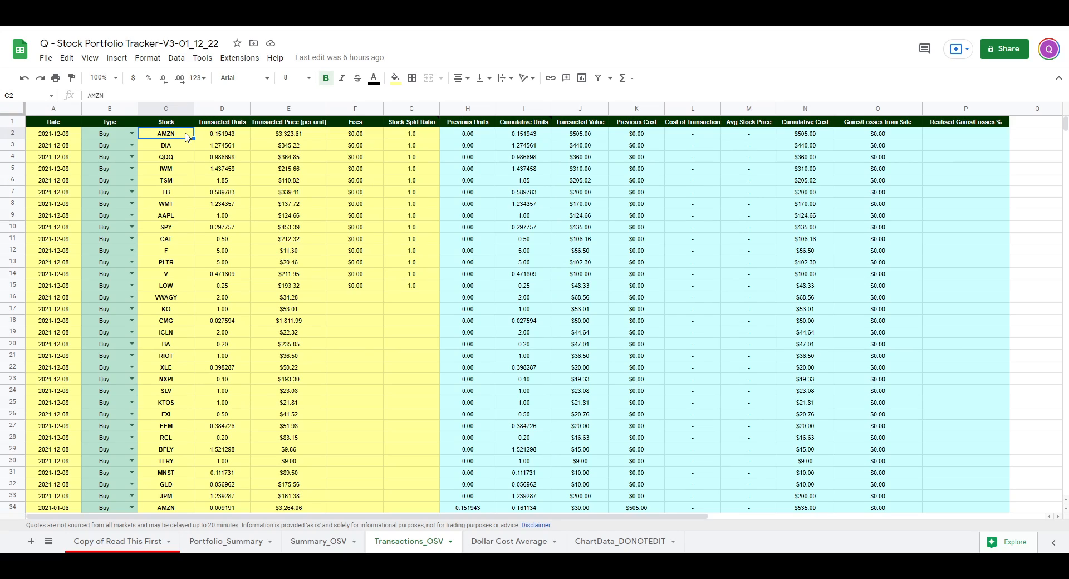
{"action": "left_click", "coordinate": [234, 139]}
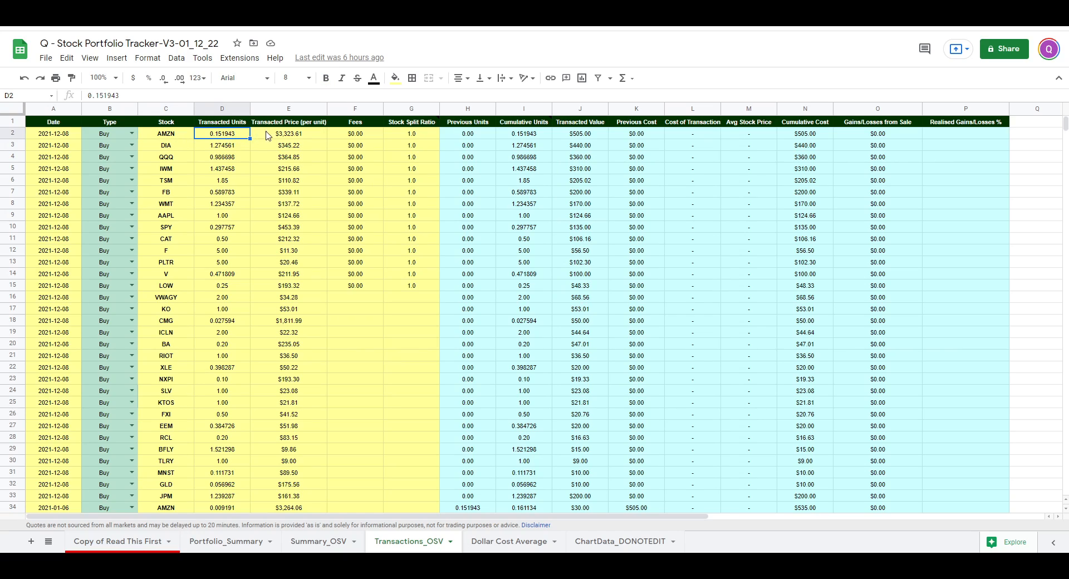
{"action": "left_click", "coordinate": [292, 133]}
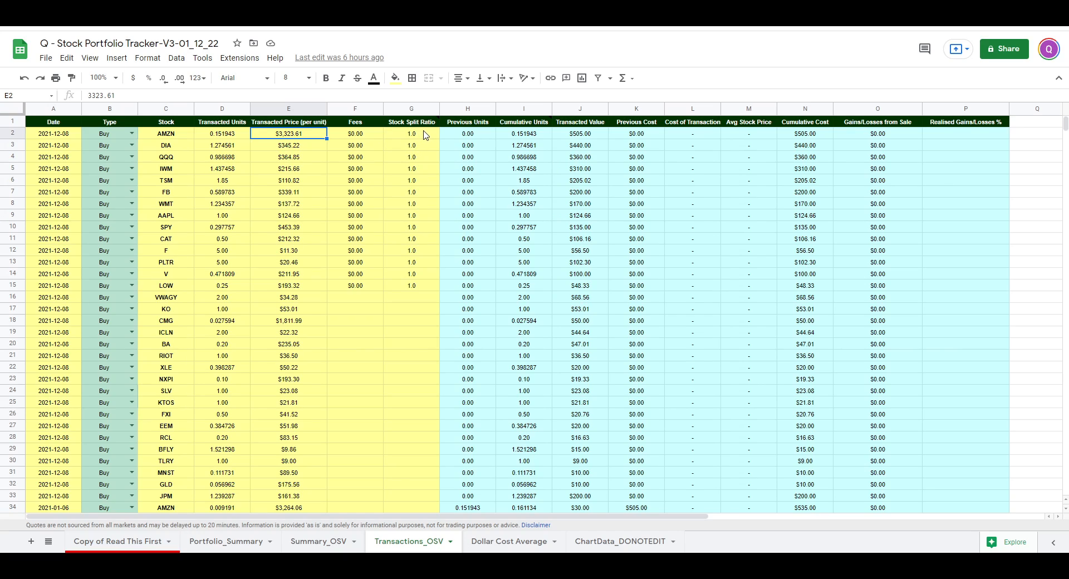
{"action": "left_click", "coordinate": [132, 133]}
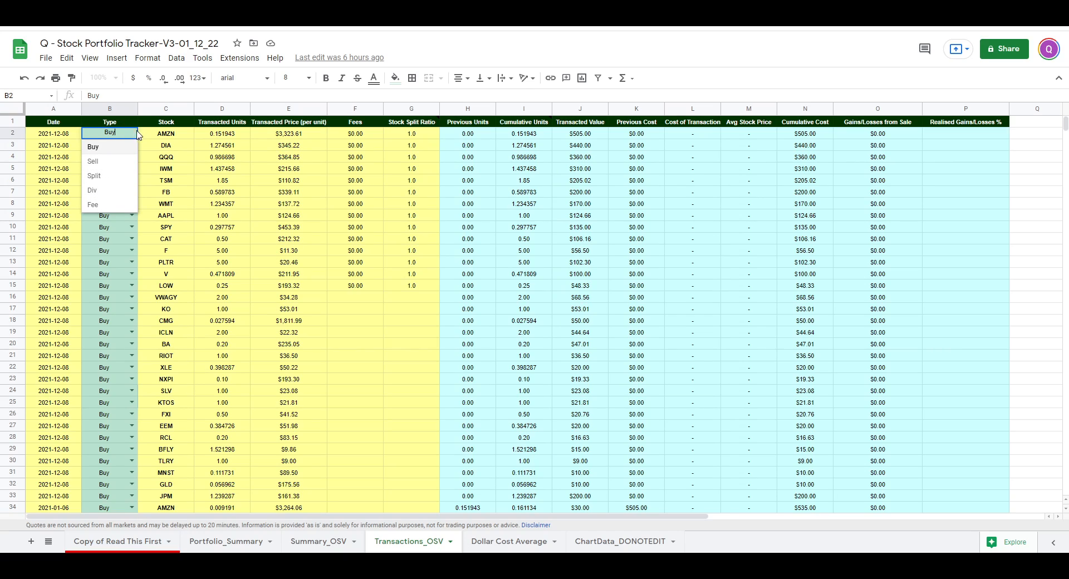
{"action": "left_click", "coordinate": [160, 137]}
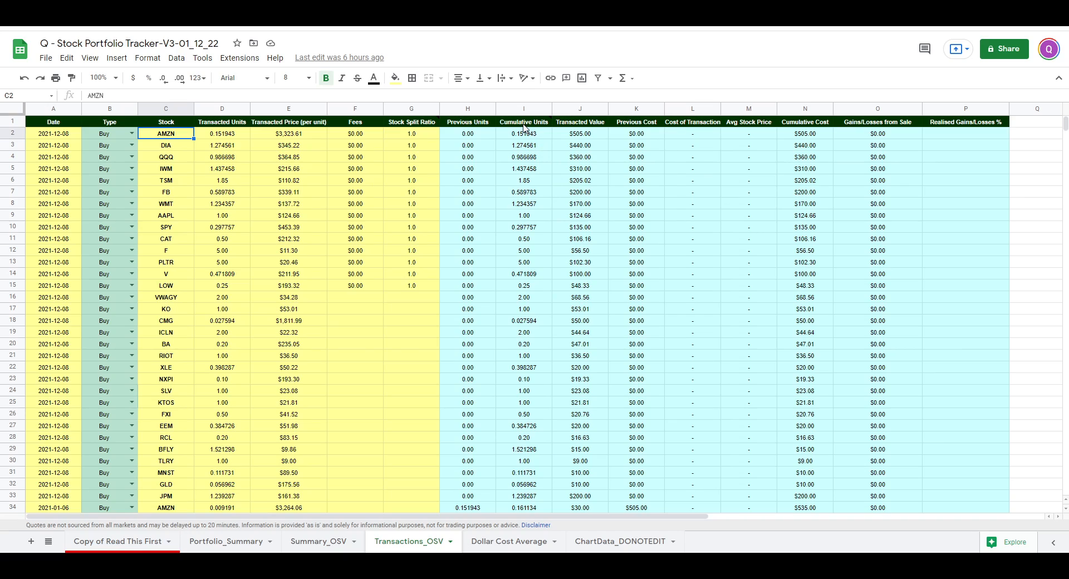
{"action": "mouse_move", "coordinate": [523, 127]}
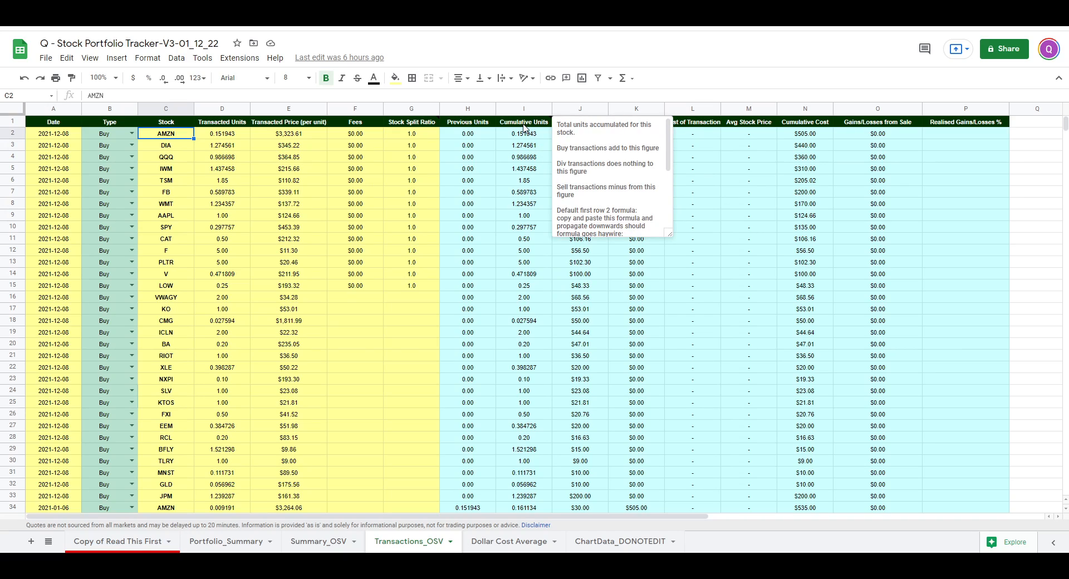
{"action": "left_click", "coordinate": [582, 255]}
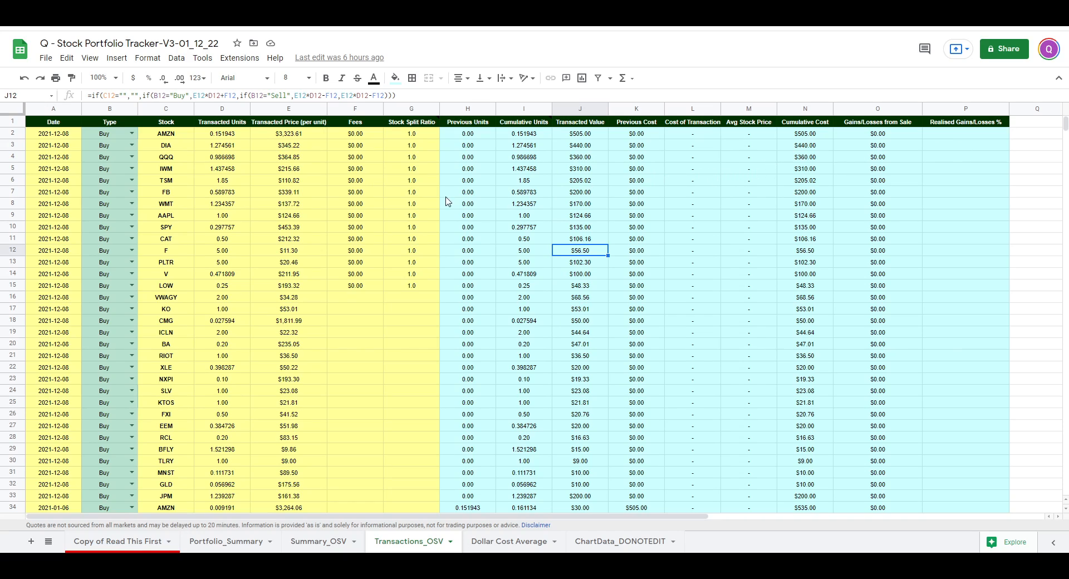
- Start a new transaction in row 58, below the last entry, with the date 2021-01-15 and the type Sell
{"action": "scroll", "coordinate": [314, 219], "scroll_direction": "down", "scroll_amount": 7}
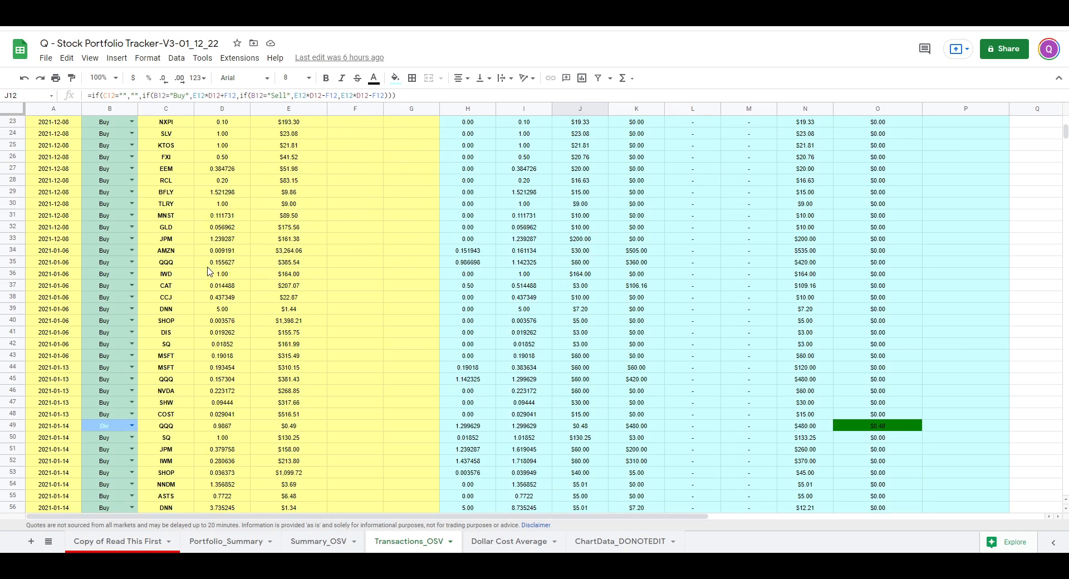
{"action": "scroll", "coordinate": [209, 272], "scroll_direction": "down", "scroll_amount": 5}
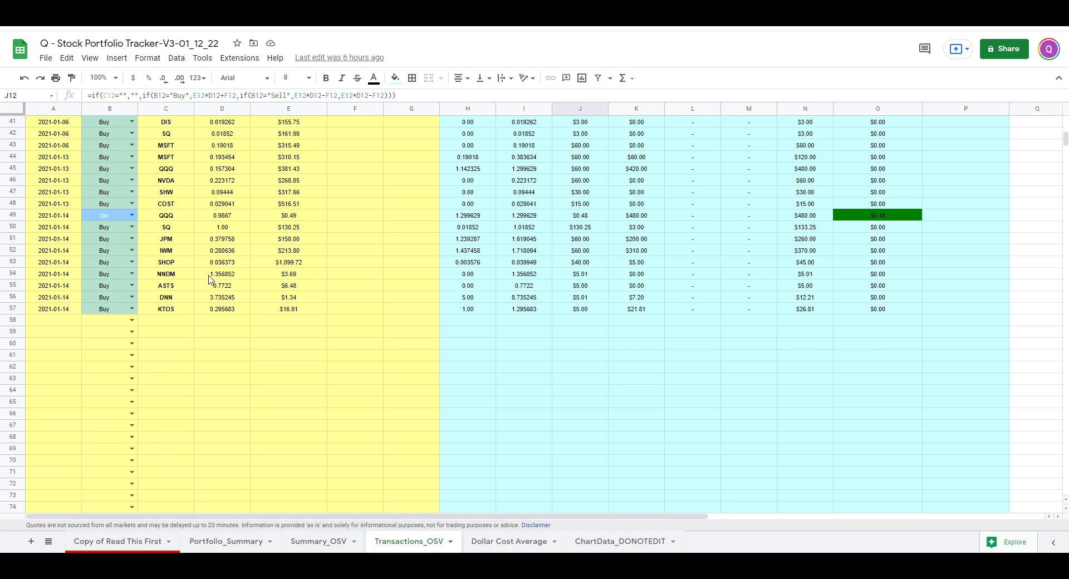
{"action": "left_click", "coordinate": [60, 310]}
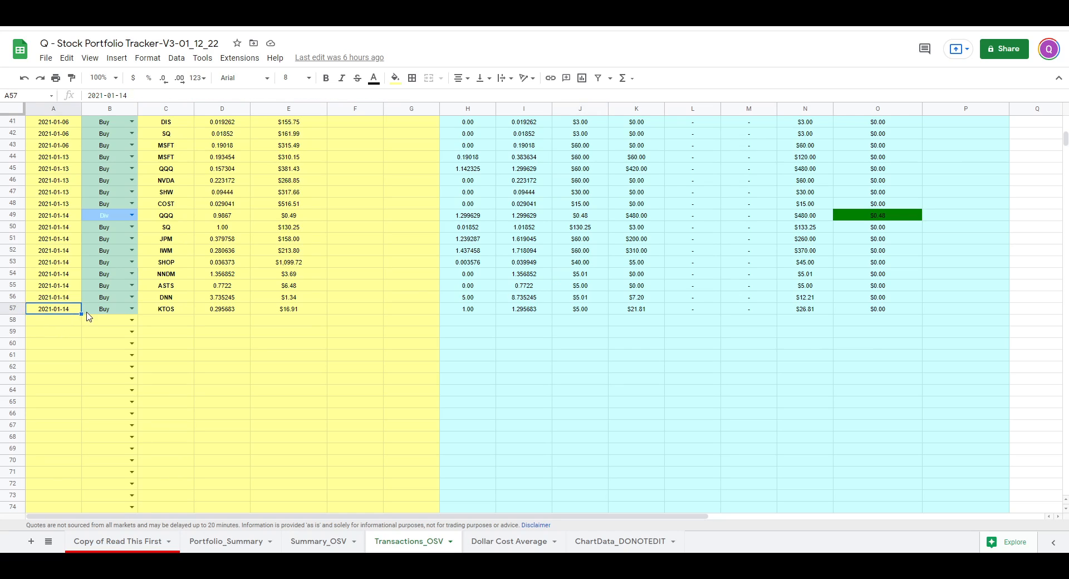
{"action": "left_click_drag", "start_coordinate": [81, 314], "coordinate": [68, 326]}
{"action": "left_click", "coordinate": [66, 325]}
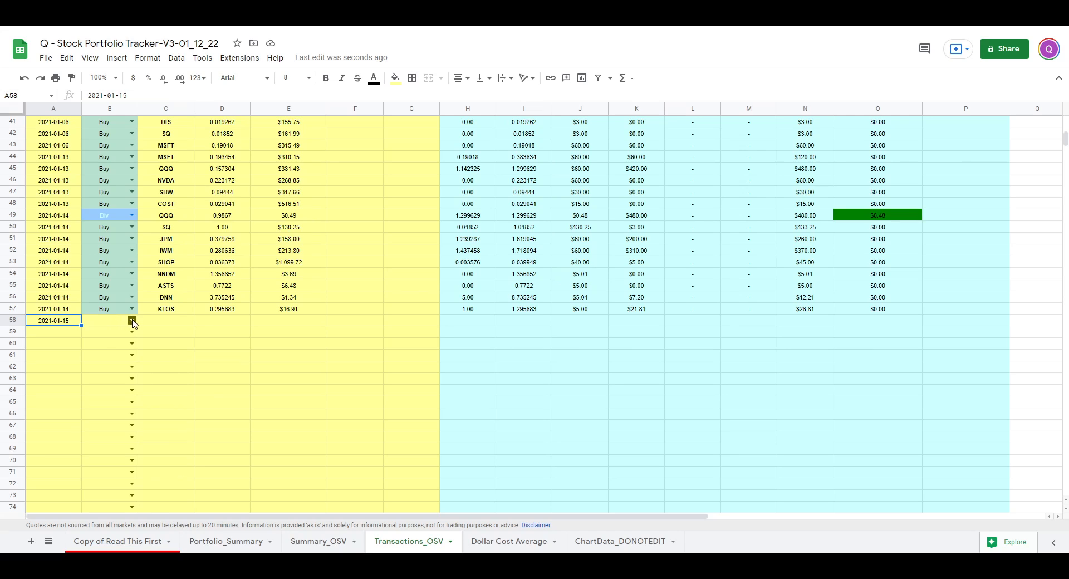
{"action": "left_click", "coordinate": [132, 320]}
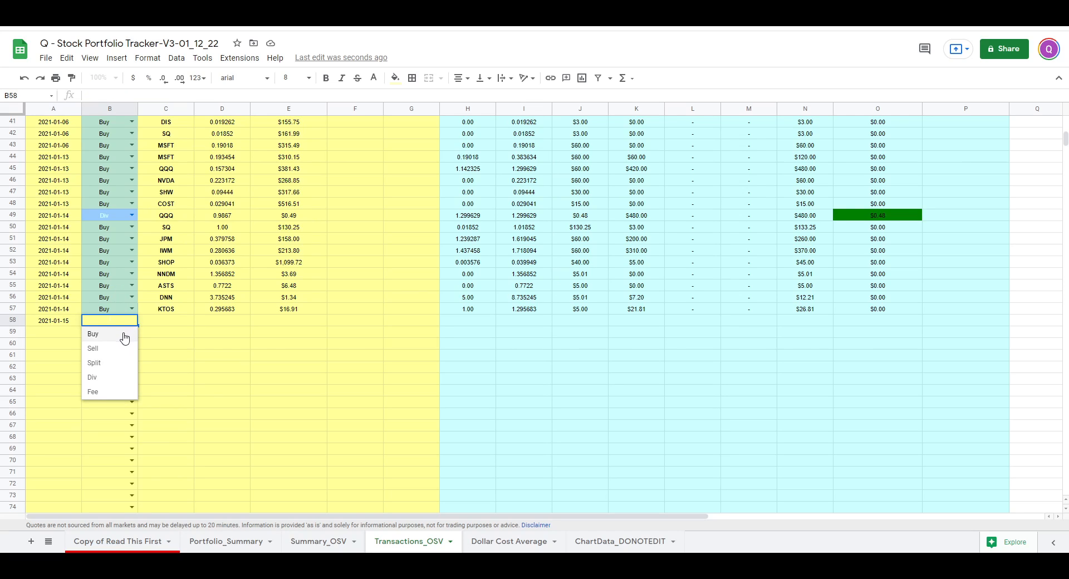
{"action": "left_click", "coordinate": [120, 351]}
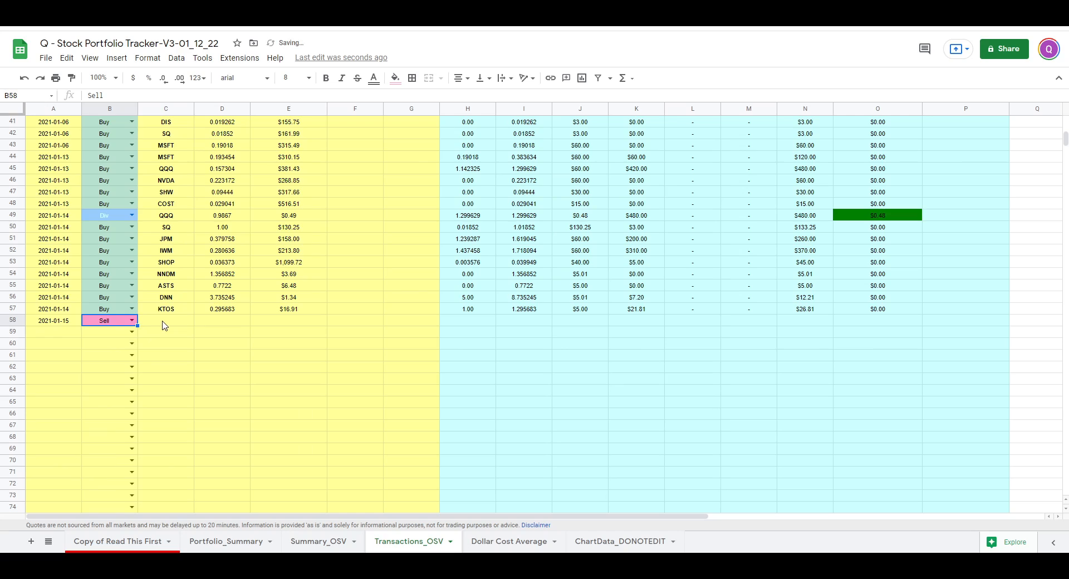
- Complete the row 58 sale with stock amzn, 0.01 transacted units and a unit price of 3200, and inspect its gains/losses cell
{"action": "left_click", "coordinate": [161, 322]}
{"action": "type", "text": "amzn"}
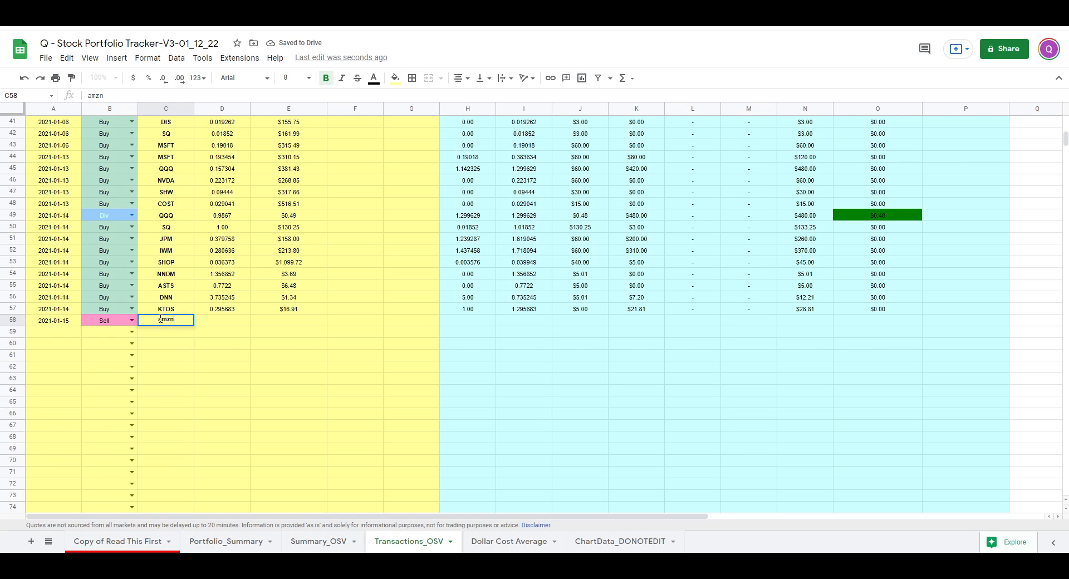
{"action": "left_click", "coordinate": [234, 320]}
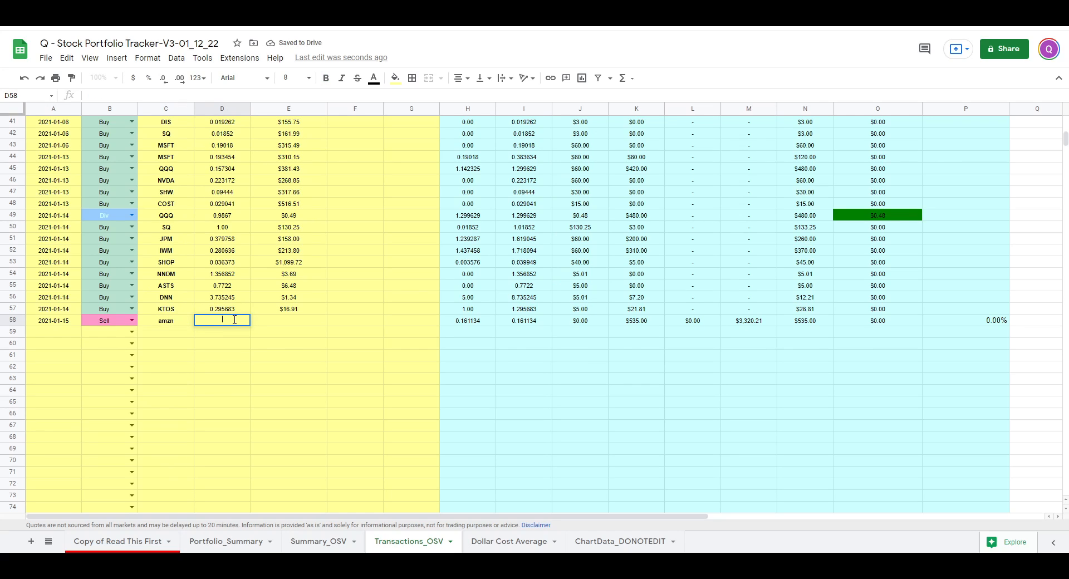
{"action": "type", "text": "0.01"}
{"action": "left_click", "coordinate": [273, 327]}
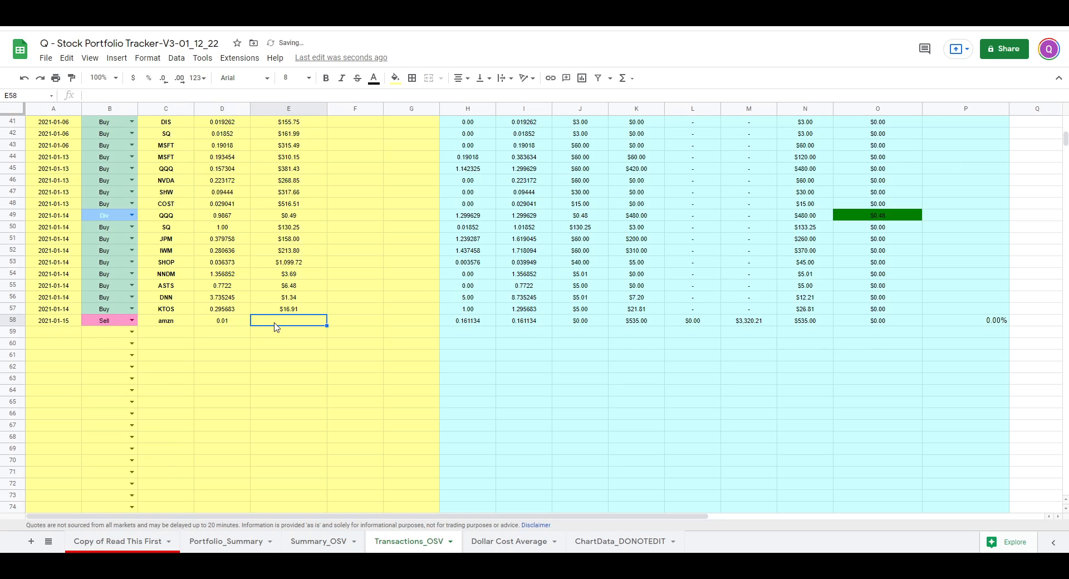
{"action": "type", "text": "3200"}
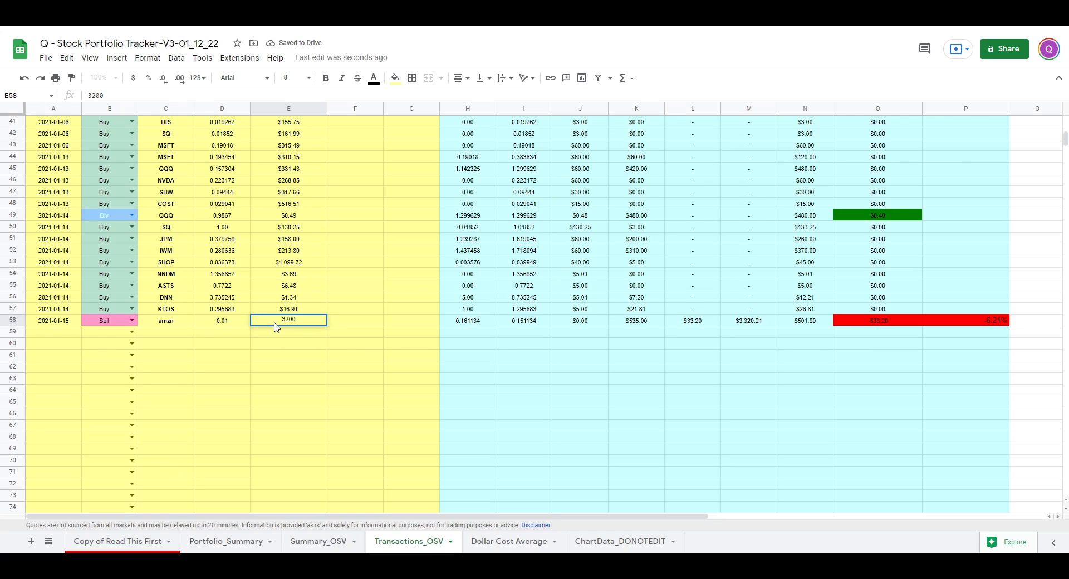
{"action": "left_click", "coordinate": [353, 323]}
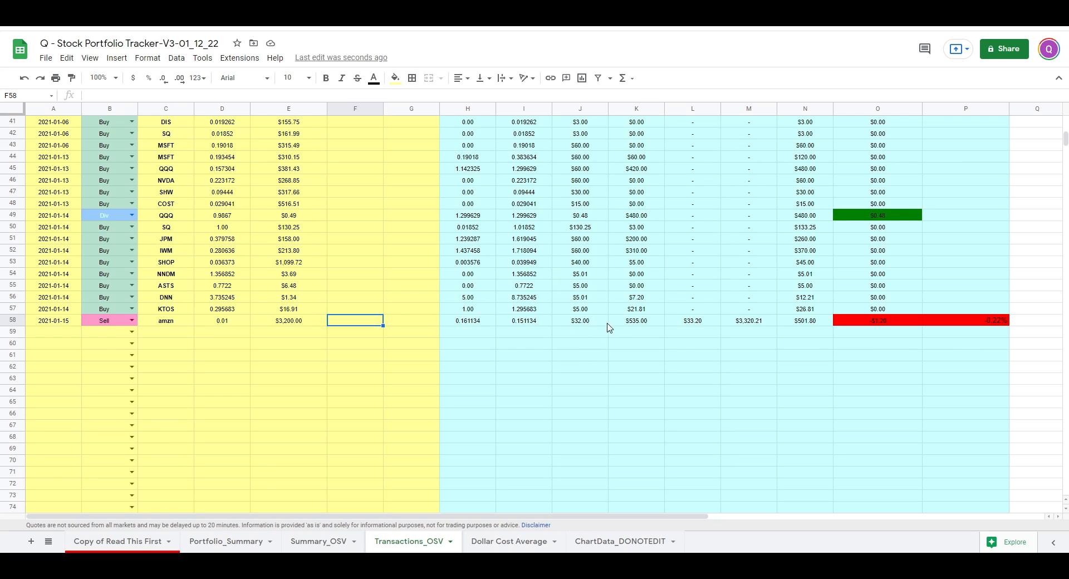
{"action": "left_click", "coordinate": [889, 322]}
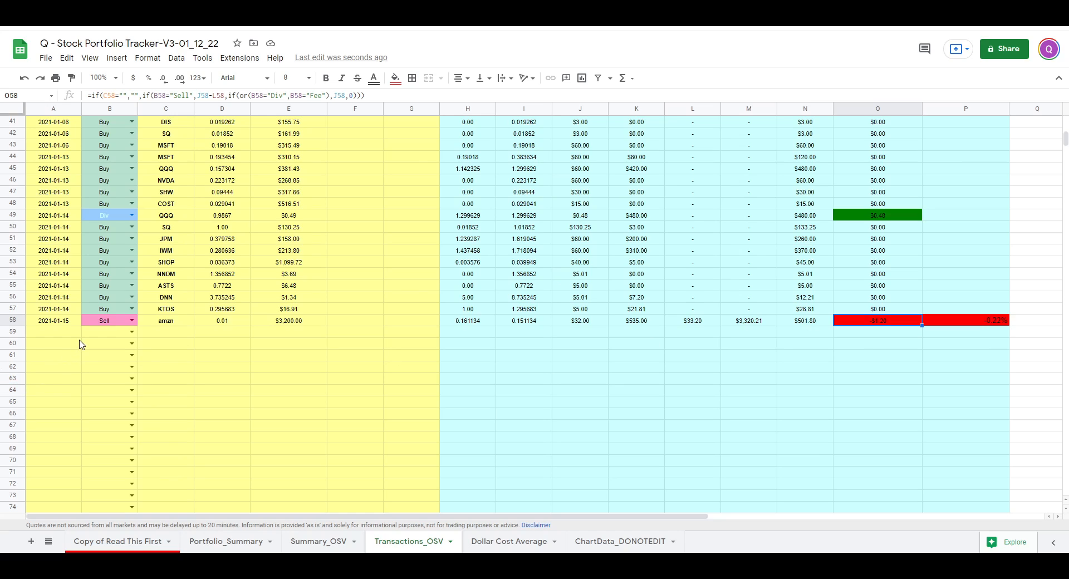
- Add a transaction in row 59 dated 2021-01-16 with the type Split and the stock amzn
{"action": "left_click", "coordinate": [76, 321]}
{"action": "left_click_drag", "start_coordinate": [80, 326], "coordinate": [81, 337]}
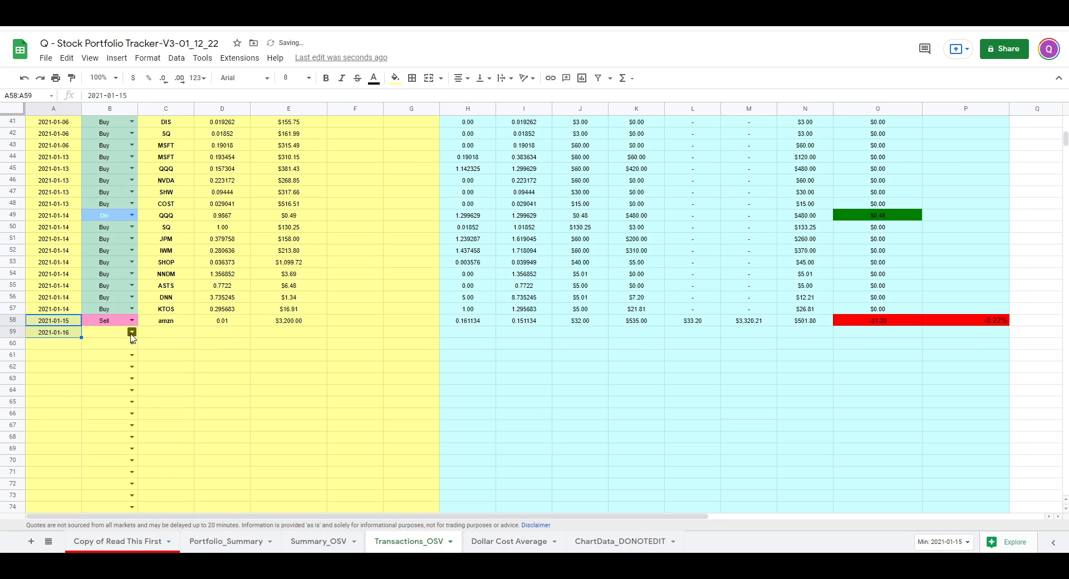
{"action": "left_click", "coordinate": [132, 333]}
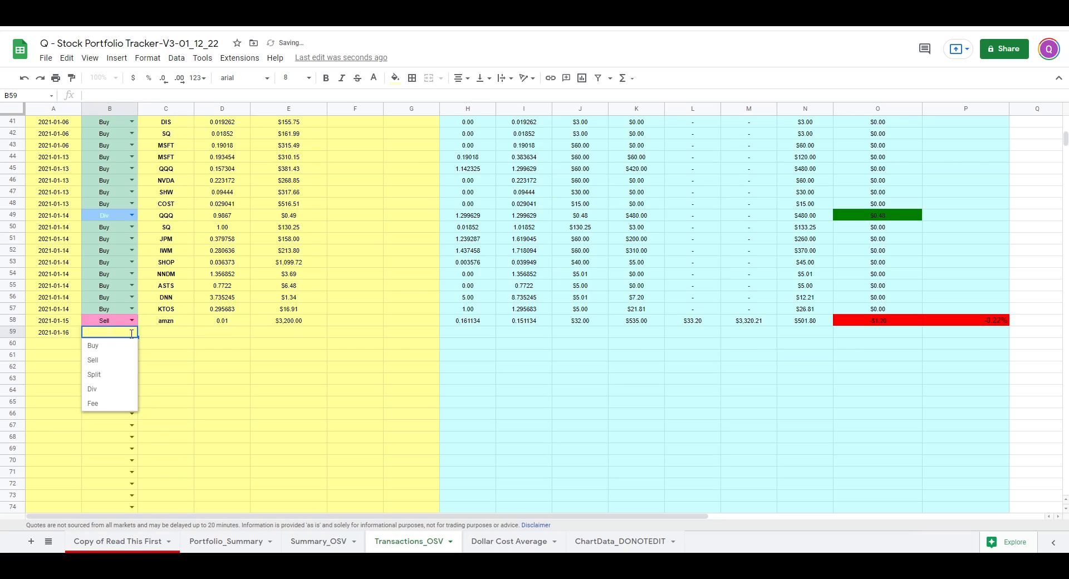
{"action": "left_click", "coordinate": [119, 374]}
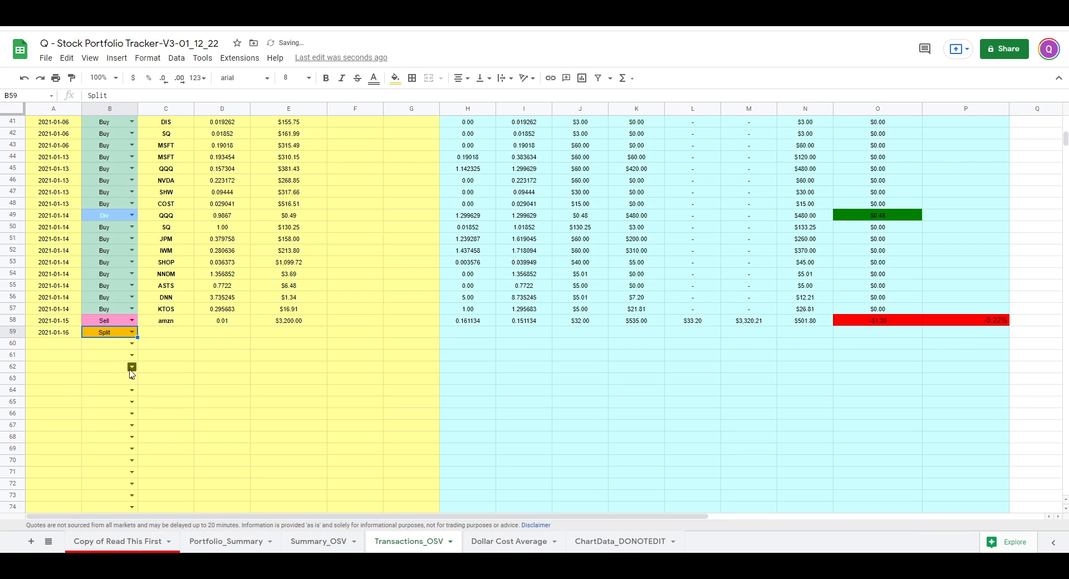
{"action": "left_click", "coordinate": [180, 332]}
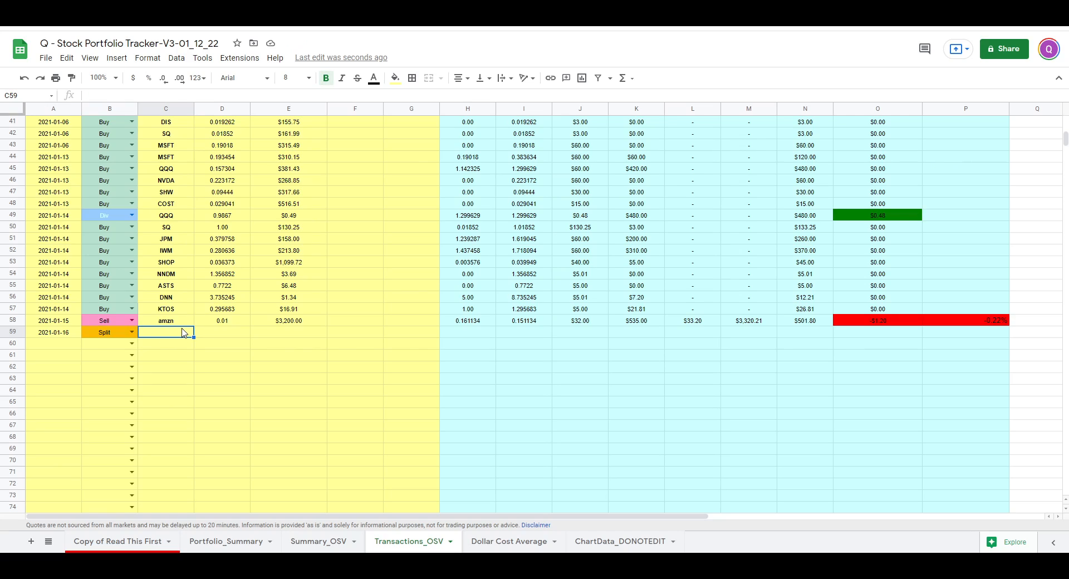
{"action": "type", "text": "amzn"}
{"action": "left_click", "coordinate": [224, 335]}
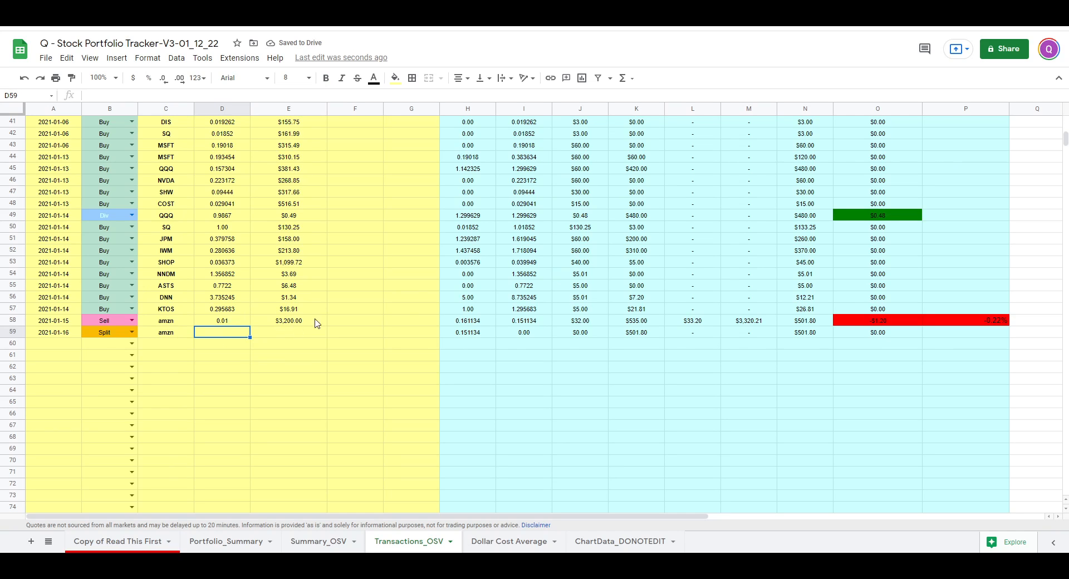
- Check the Stock Split Ratio header's note and set the ratio of the amzn split in row 59 to 4
{"action": "scroll", "coordinate": [405, 312], "scroll_direction": "up", "scroll_amount": 13}
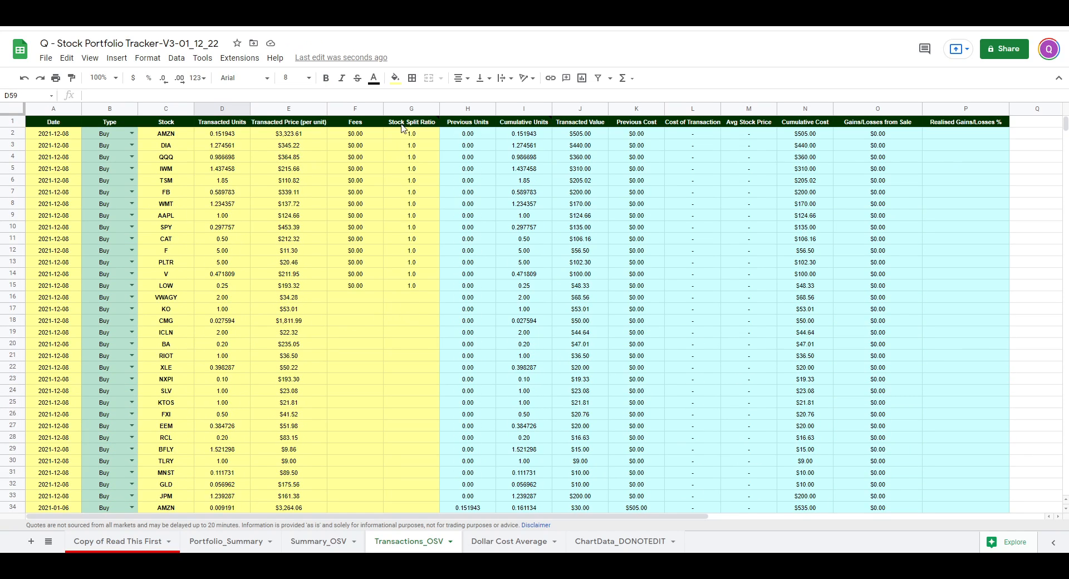
{"action": "mouse_move", "coordinate": [404, 120]}
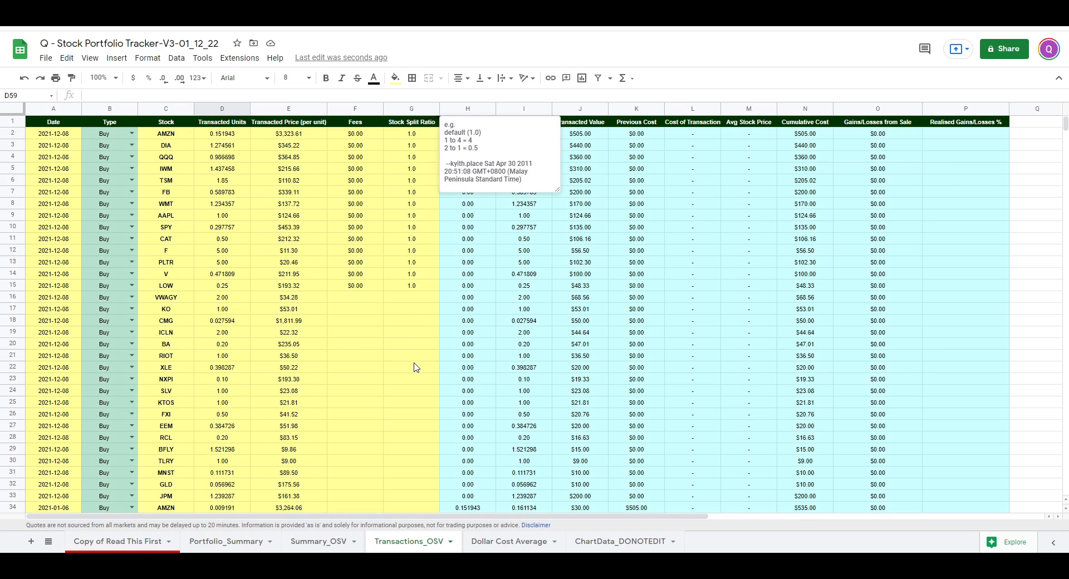
{"action": "scroll", "coordinate": [413, 367], "scroll_direction": "down", "scroll_amount": 12}
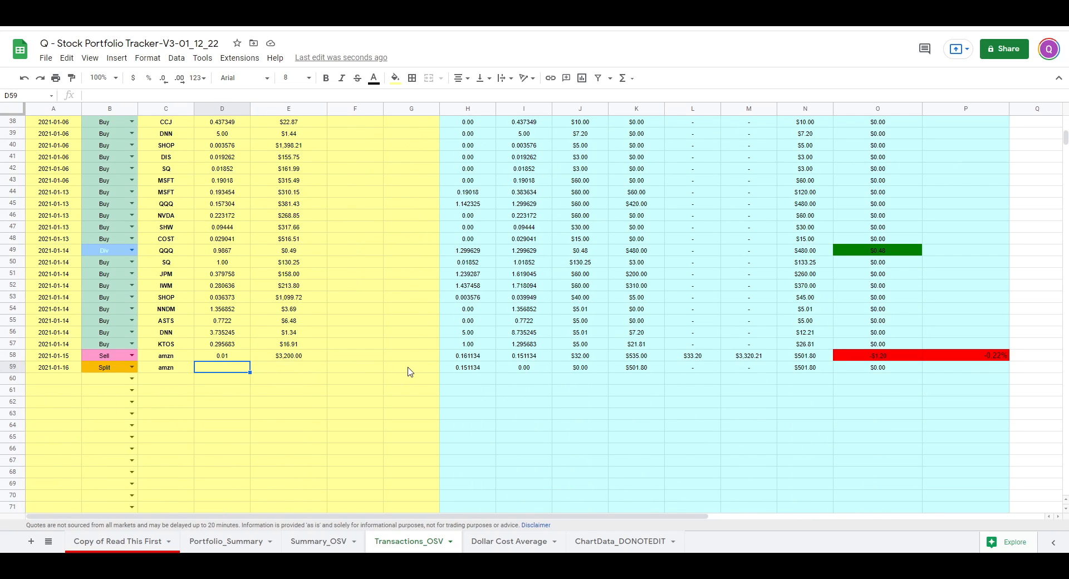
{"action": "left_click", "coordinate": [412, 368]}
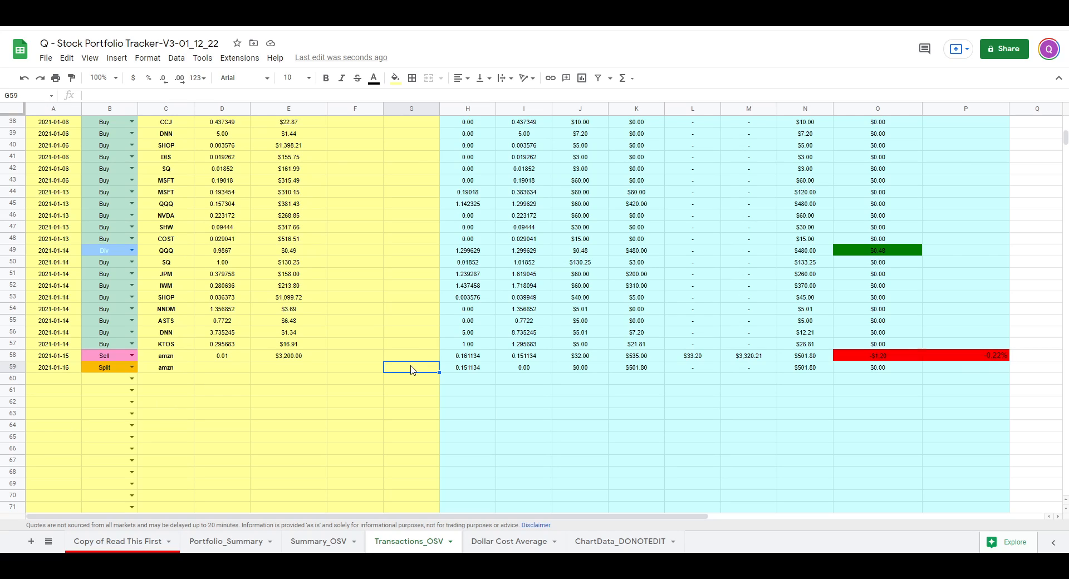
{"action": "double_click", "coordinate": [412, 369]}
{"action": "left_click", "coordinate": [411, 390]}
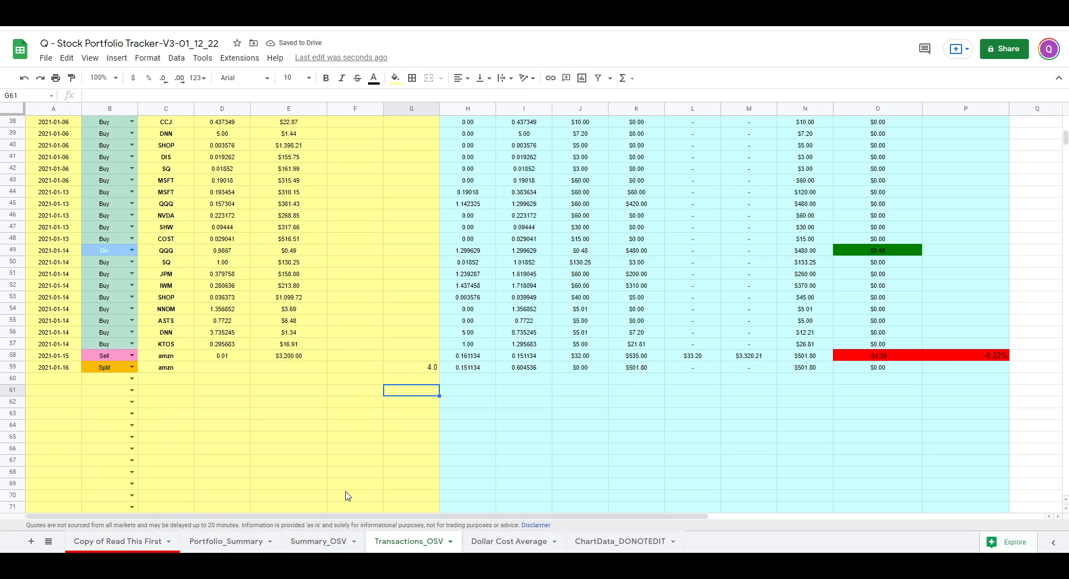
- On the Summary_OSV sheet, set the manual price of AMZN to 860
{"action": "left_click", "coordinate": [319, 544]}
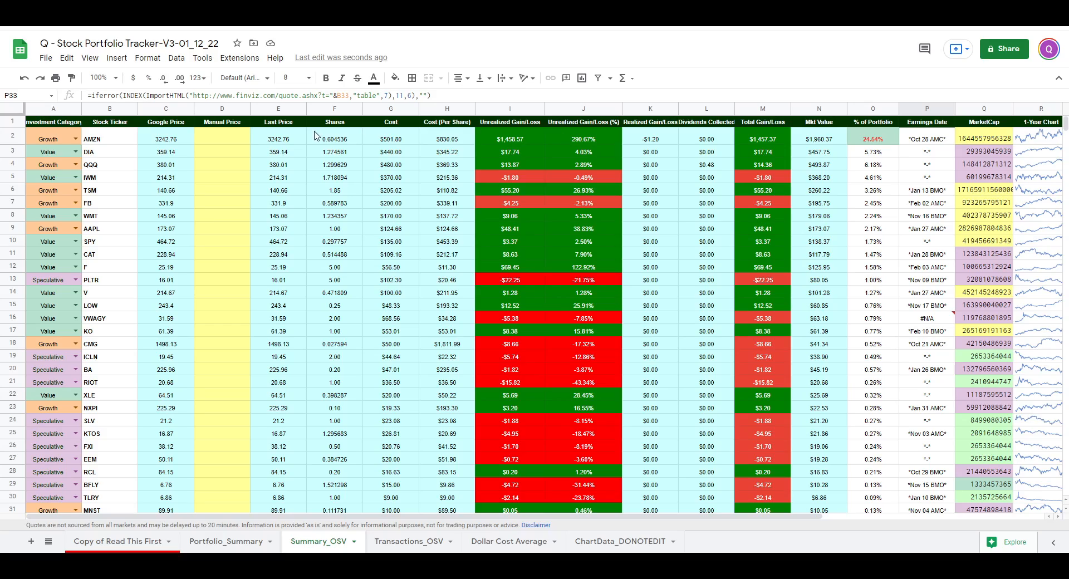
{"action": "left_click", "coordinate": [282, 143]}
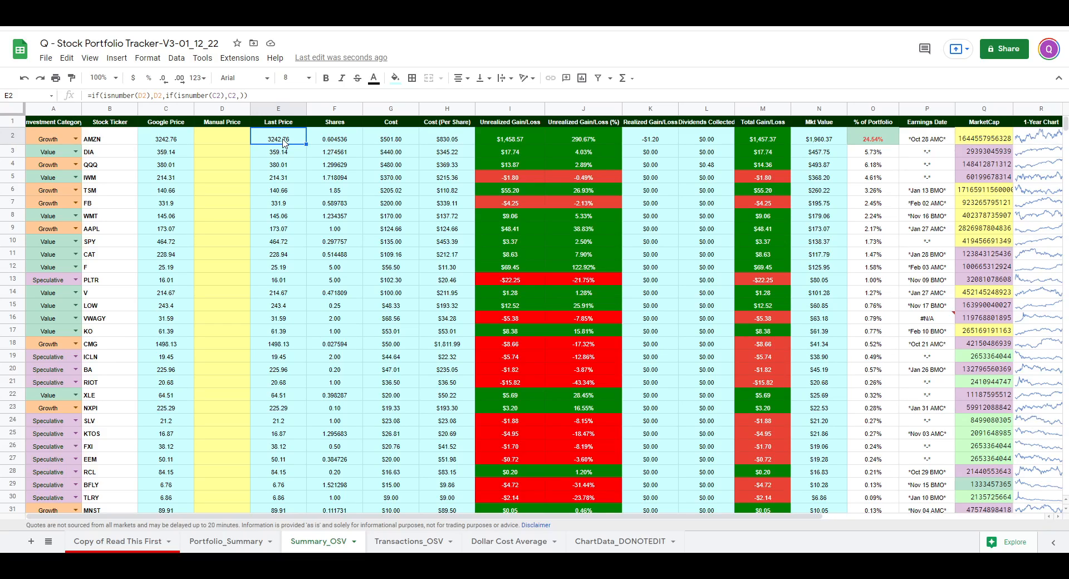
{"action": "double_click", "coordinate": [227, 138]}
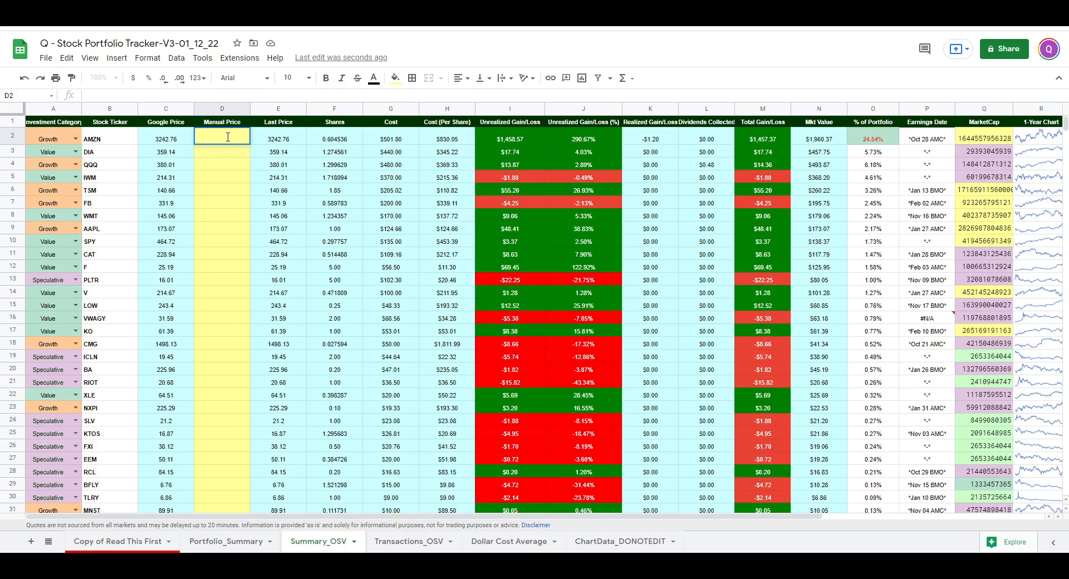
{"action": "type", "text": "860"}
{"action": "key", "text": "Return"}
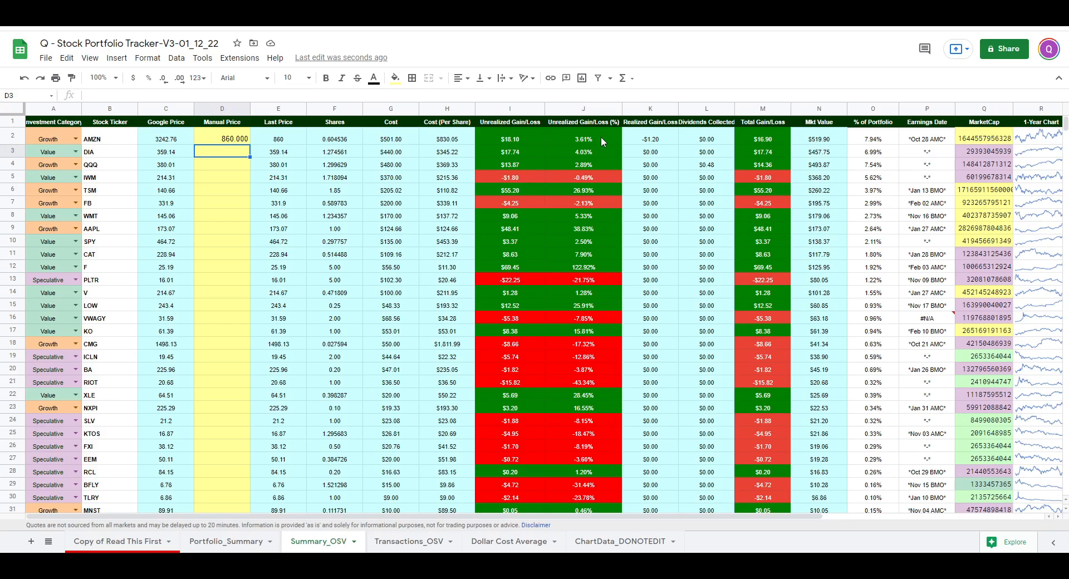
{"action": "left_click", "coordinate": [228, 142]}
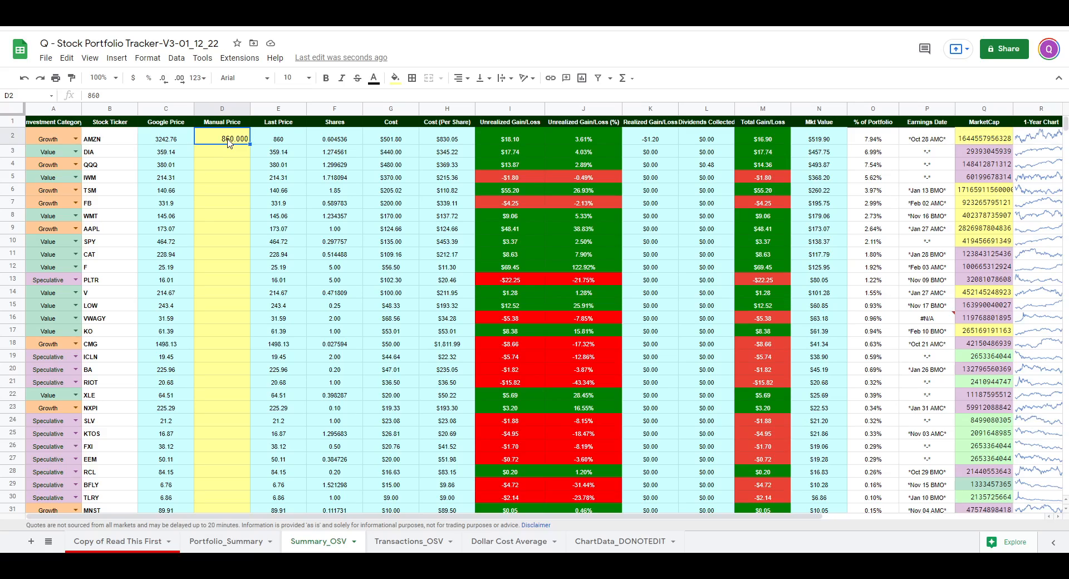
- Clear AMZN's manual price on the Summary_OSV sheet and review the transaction rows on the Transactions_OSV sheet
{"action": "key", "text": "Delete"}
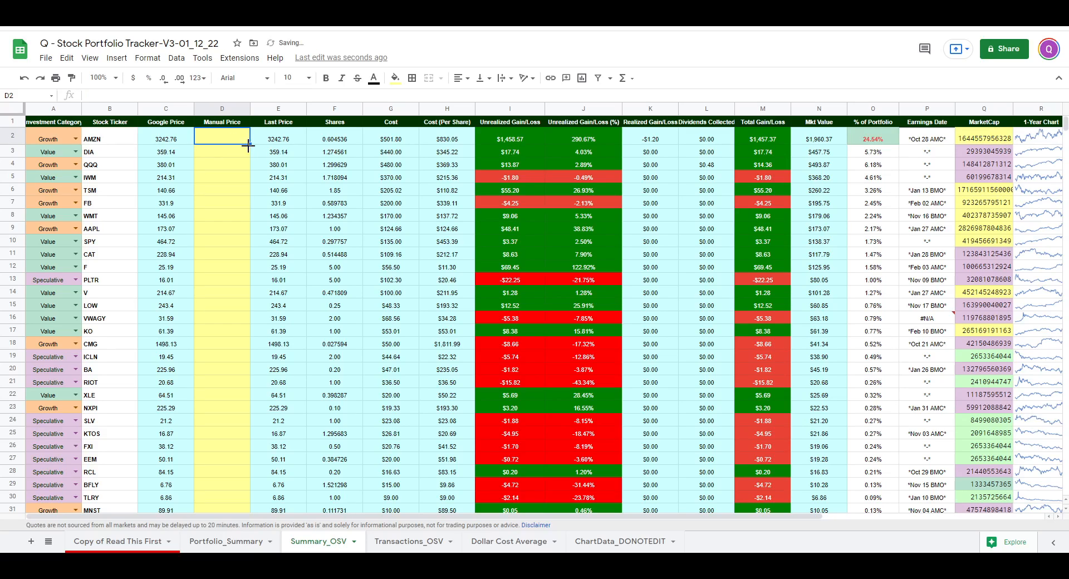
{"action": "left_click", "coordinate": [408, 540]}
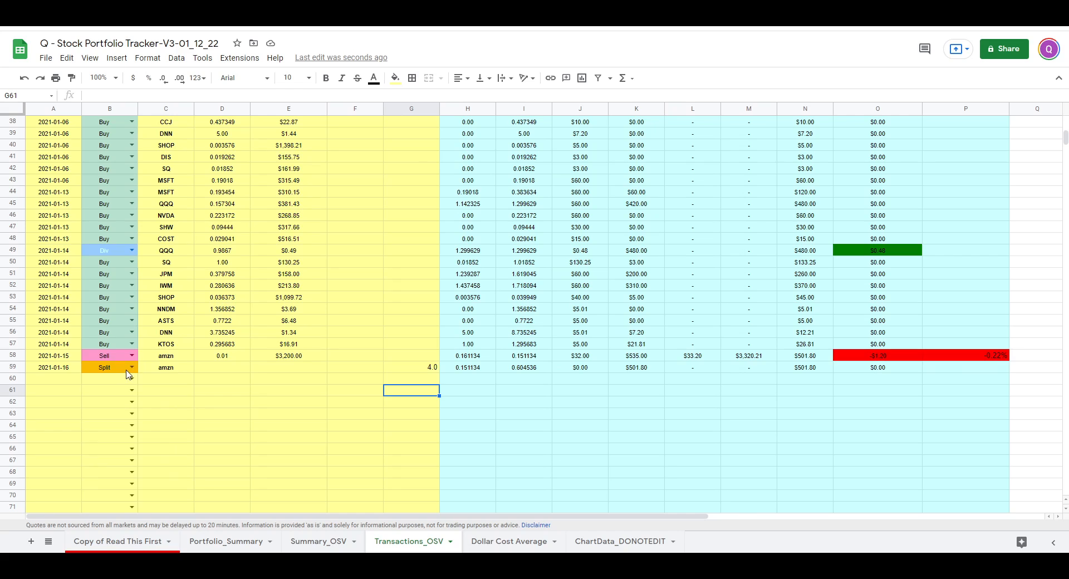
{"action": "scroll", "coordinate": [390, 384], "scroll_direction": "up", "scroll_amount": 7}
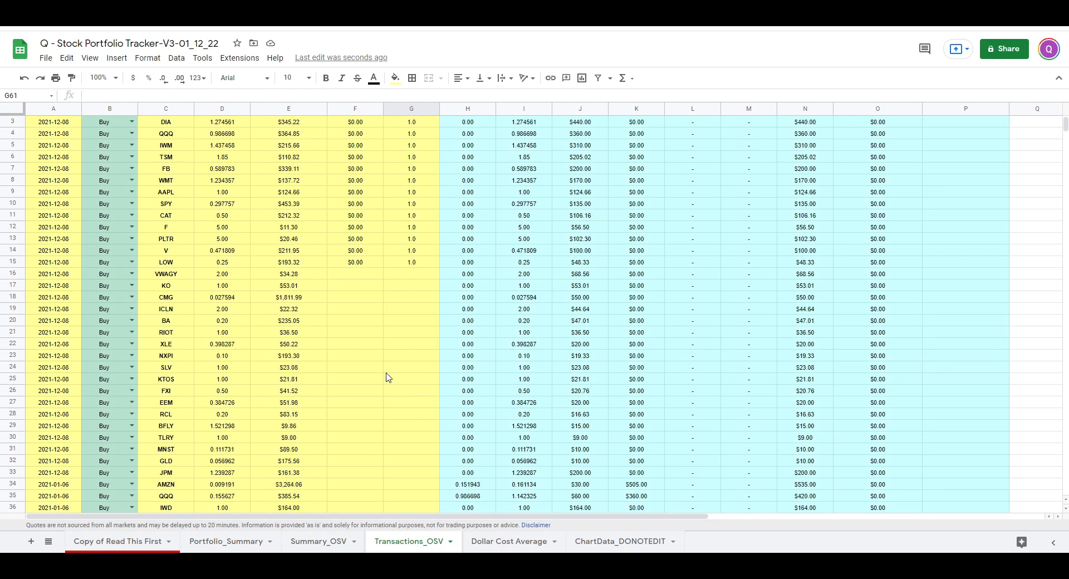
{"action": "scroll", "coordinate": [388, 378], "scroll_direction": "up", "scroll_amount": 2}
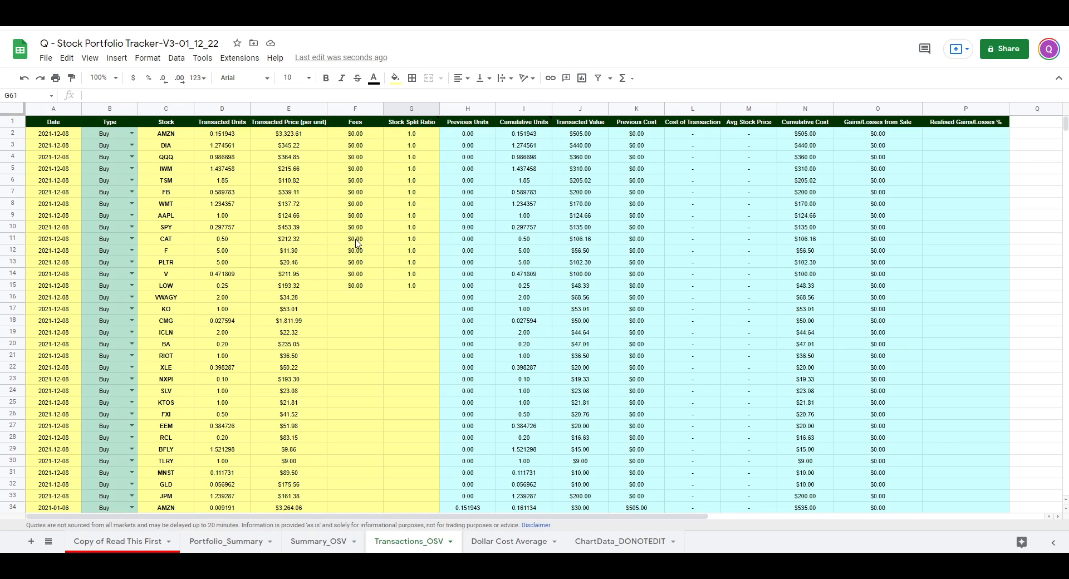
{"action": "scroll", "coordinate": [365, 319], "scroll_direction": "down", "scroll_amount": 8}
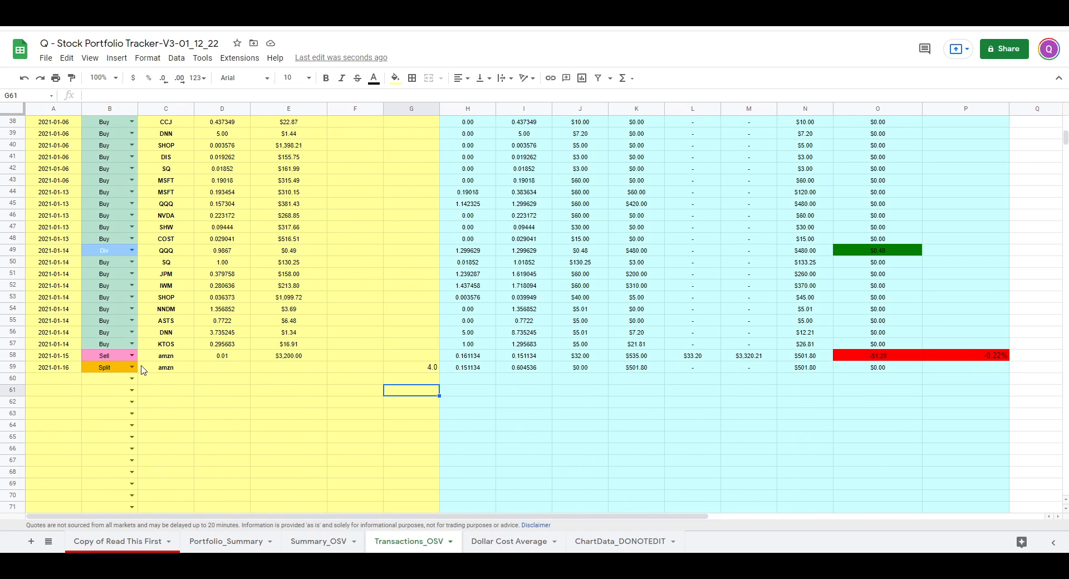
- Add a transaction in row 60 dated 2021-01-17 with the type Div, the stock amzn and 0.15 transacted units
{"action": "left_click", "coordinate": [75, 369]}
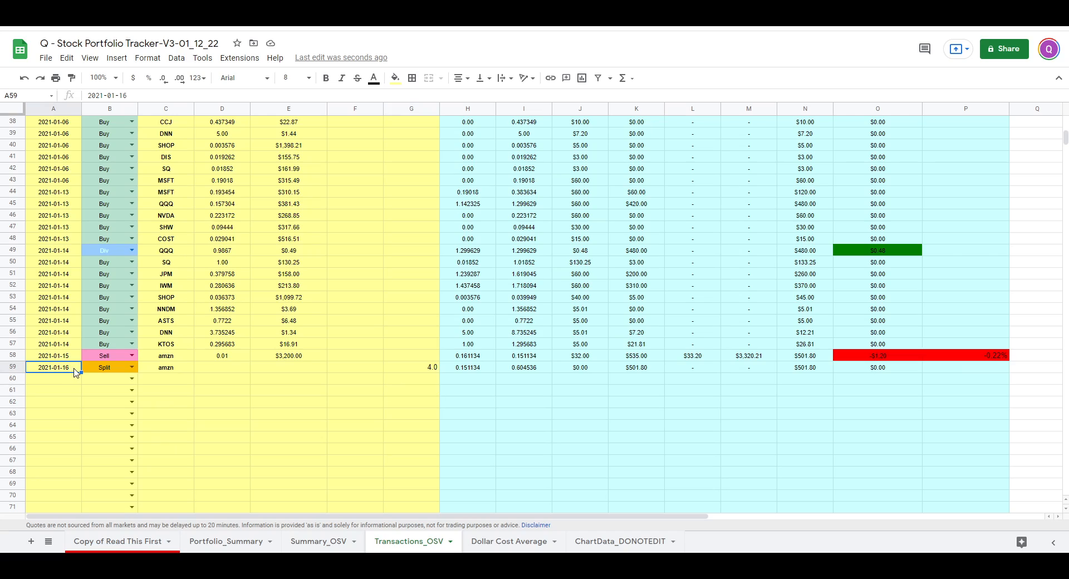
{"action": "left_click_drag", "start_coordinate": [81, 373], "coordinate": [81, 381]}
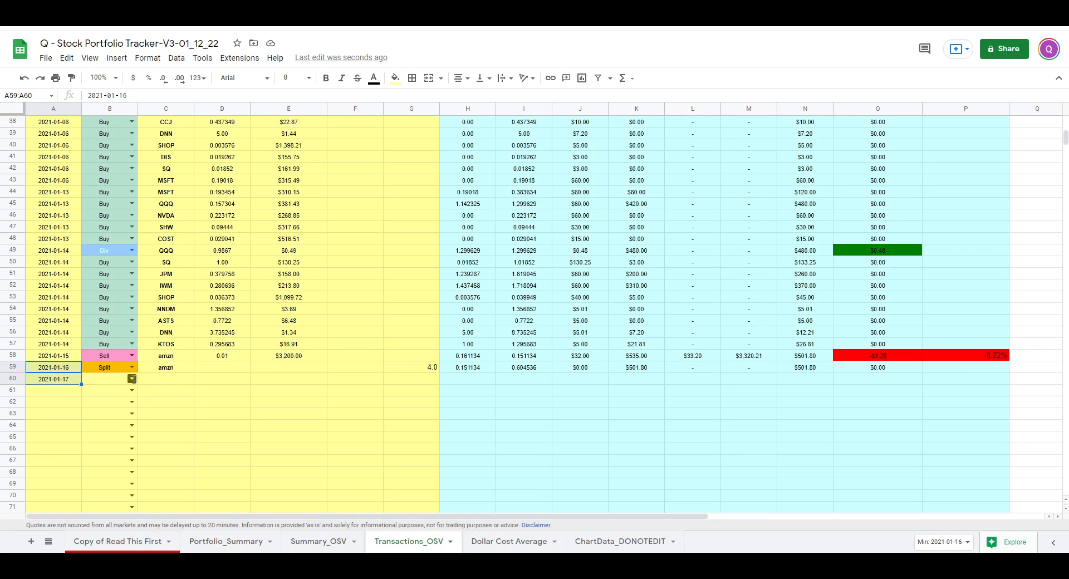
{"action": "left_click", "coordinate": [133, 379]}
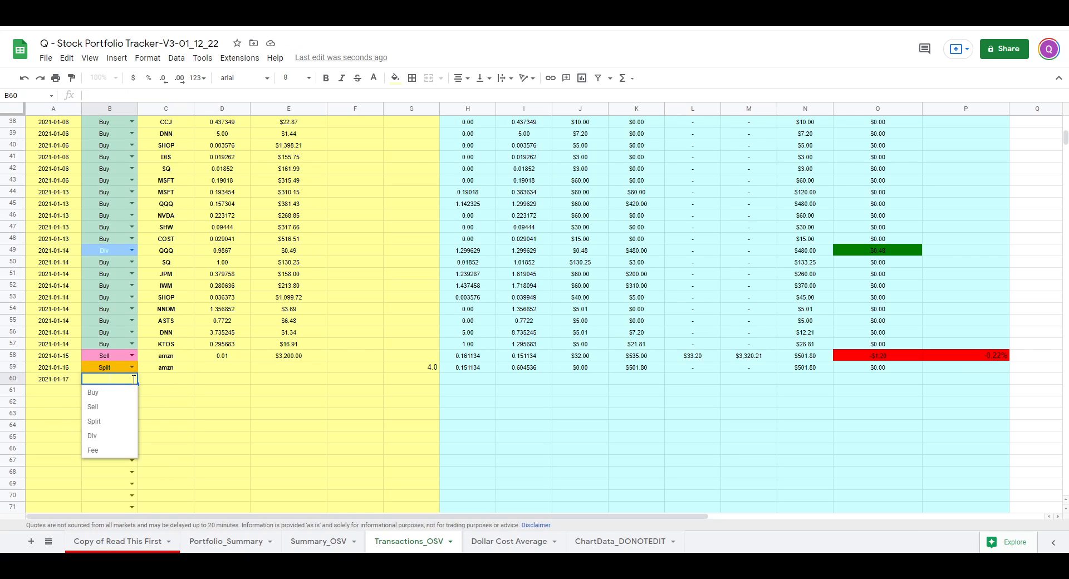
{"action": "left_click", "coordinate": [111, 443]}
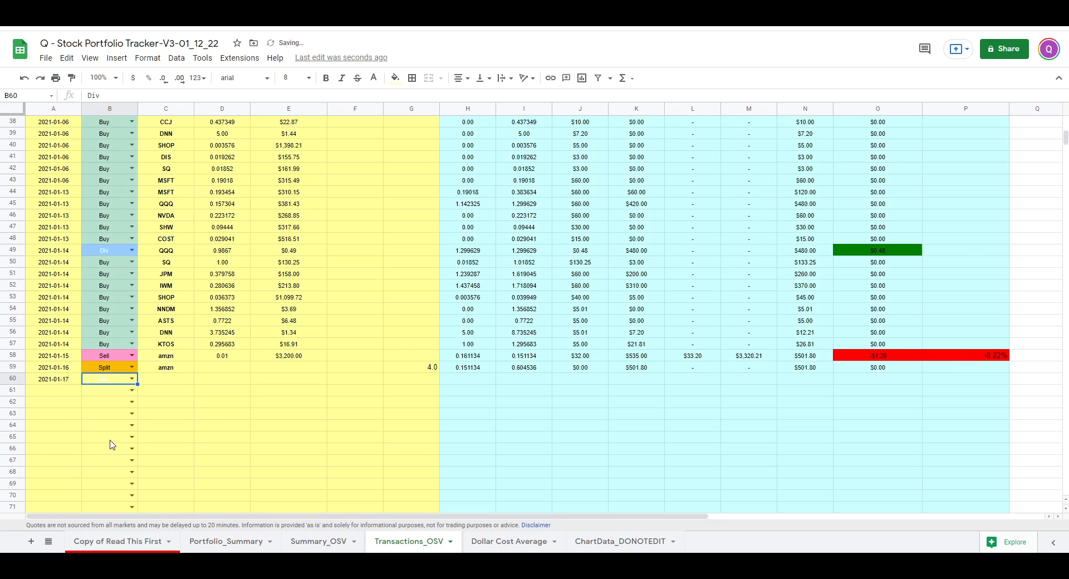
{"action": "left_click", "coordinate": [165, 382]}
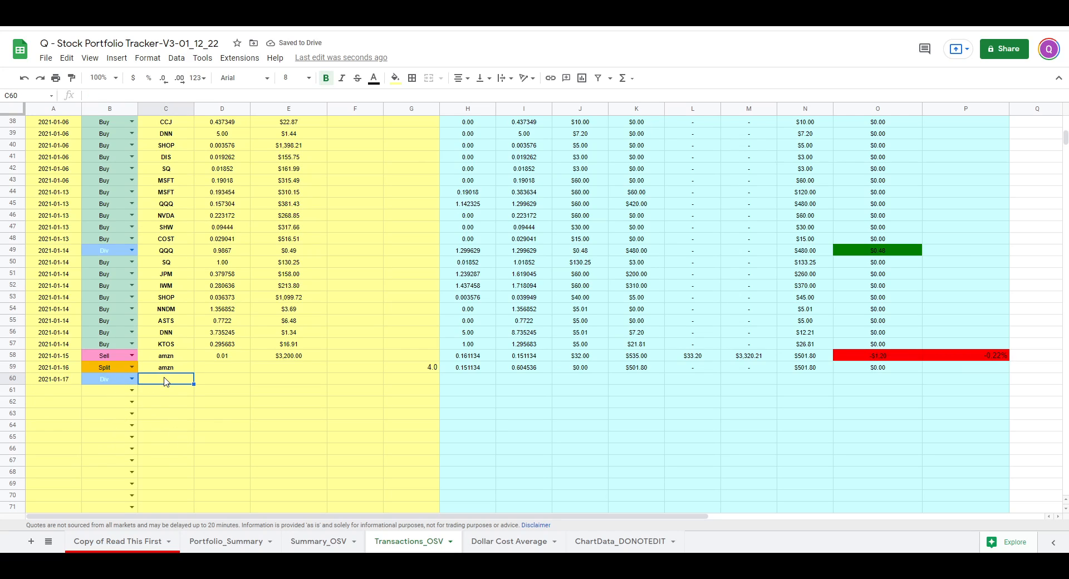
{"action": "type", "text": "amzn"}
{"action": "left_click", "coordinate": [228, 382]}
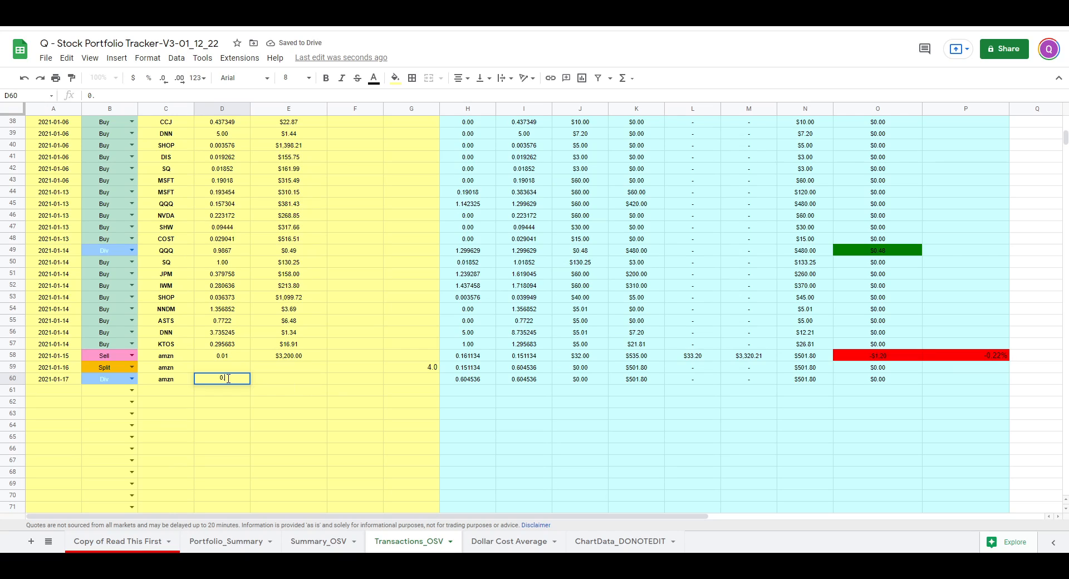
{"action": "type", "text": "0.15"}
- Enter 3200 as the transacted price per unit for the amzn dividend in row 60
{"action": "left_click", "coordinate": [280, 382]}
{"action": "double_click", "coordinate": [280, 381]}
{"action": "type", "text": "32"}
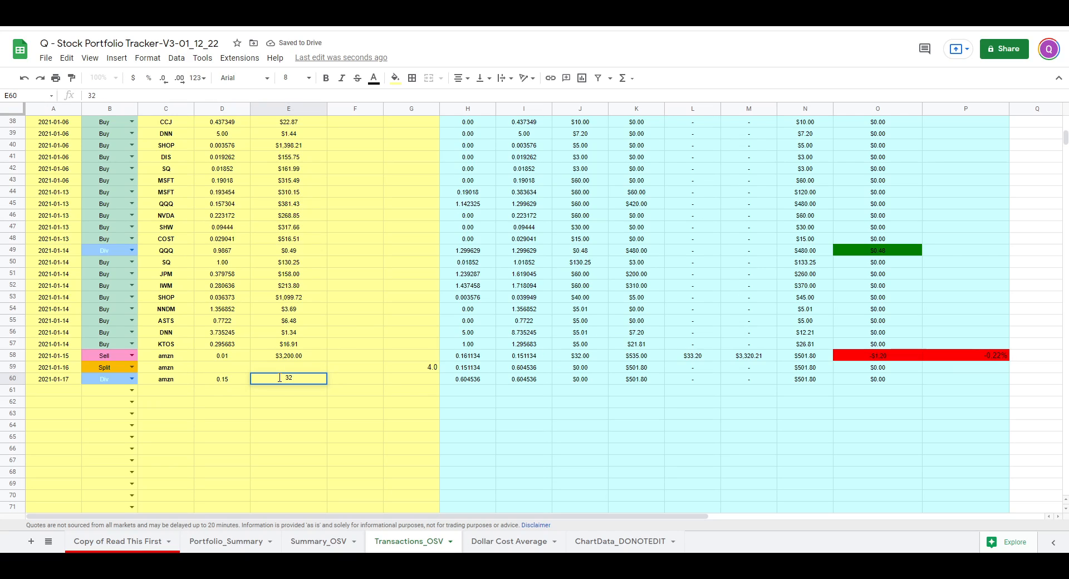
{"action": "type", "text": "00"}
{"action": "left_click", "coordinate": [234, 382]}
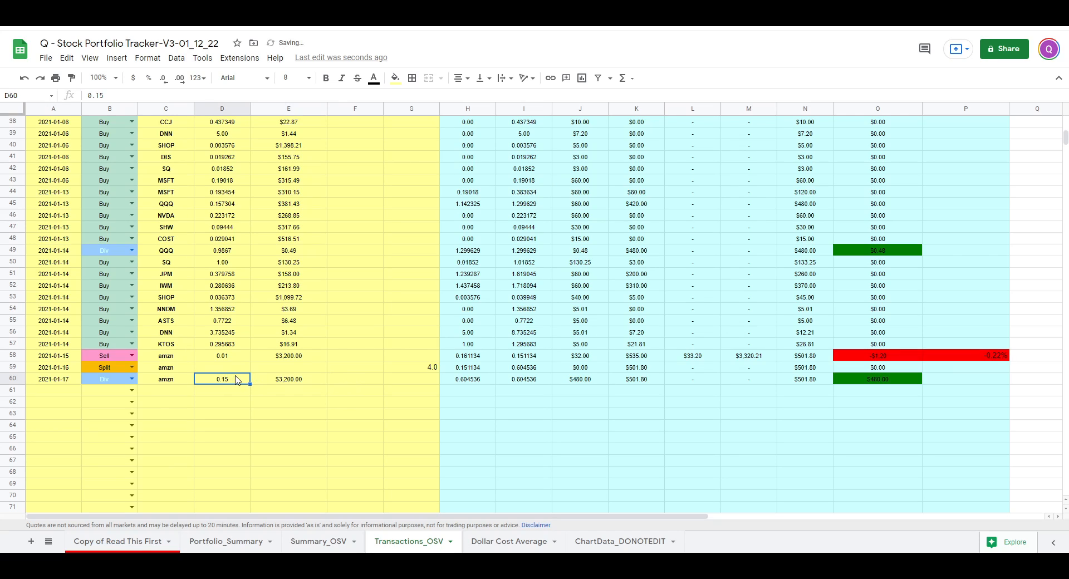
- Change the transacted price per unit of the row 60 amzn dividend to 1
{"action": "double_click", "coordinate": [311, 379]}
{"action": "key", "text": "BackSpace"}
{"action": "key", "text": "BackSpace"}
{"action": "key", "text": "BackSpace"}
{"action": "key", "text": "BackSpace"}
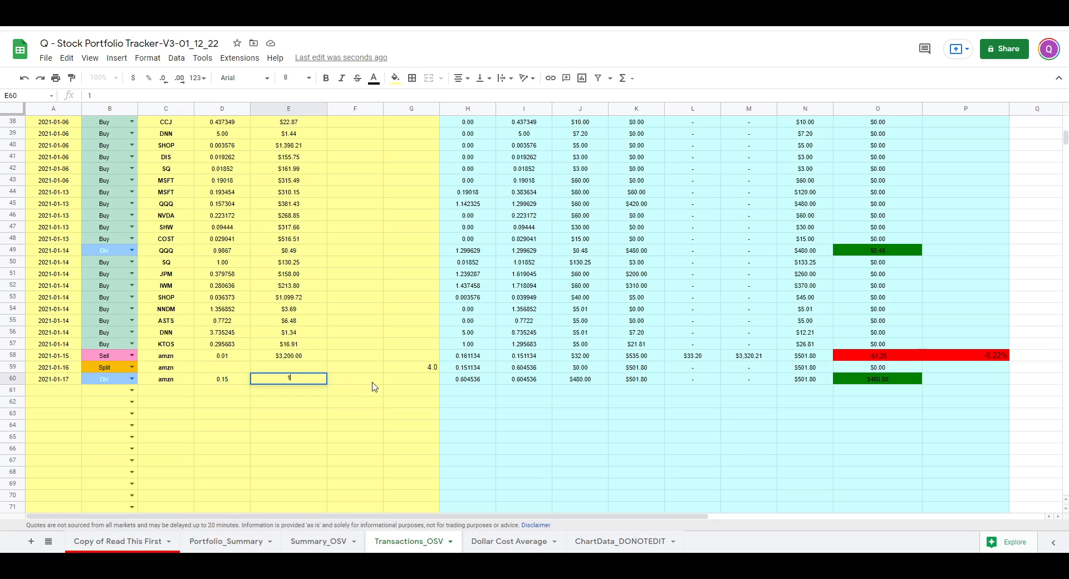
{"action": "key", "text": "Tab"}
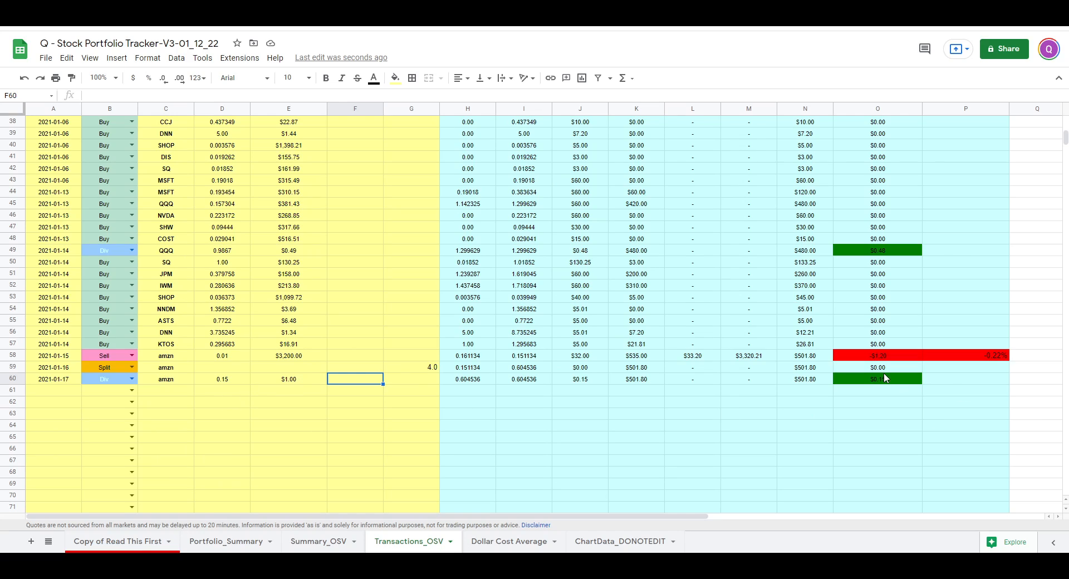
- Inspect AMZN's Dividends Collected cell on the Summary_OSV sheet and compare the summary with the rows on the Transactions_OSV sheet
{"action": "left_click", "coordinate": [319, 541]}
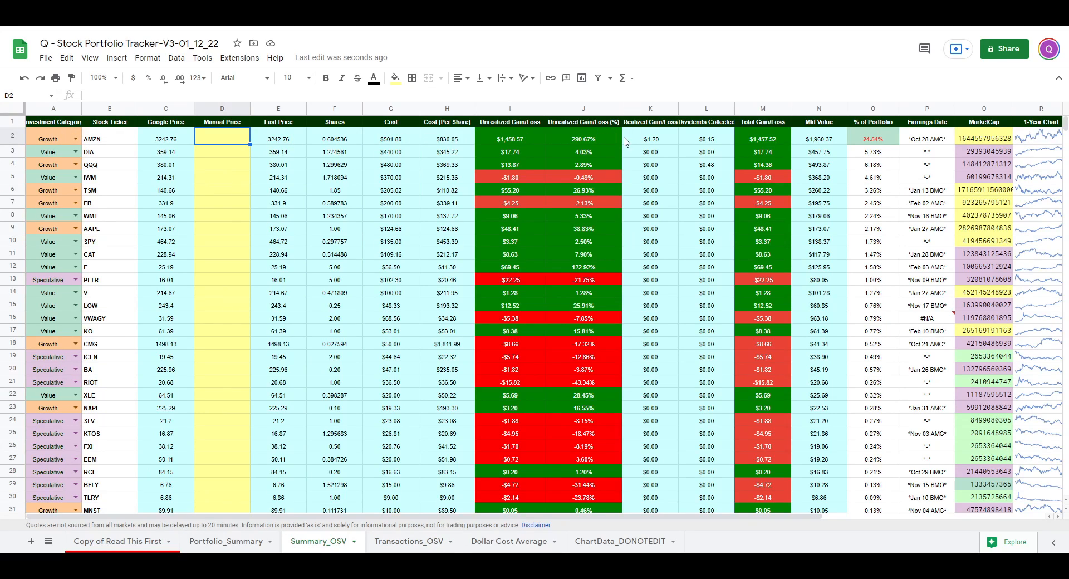
{"action": "left_click", "coordinate": [718, 139]}
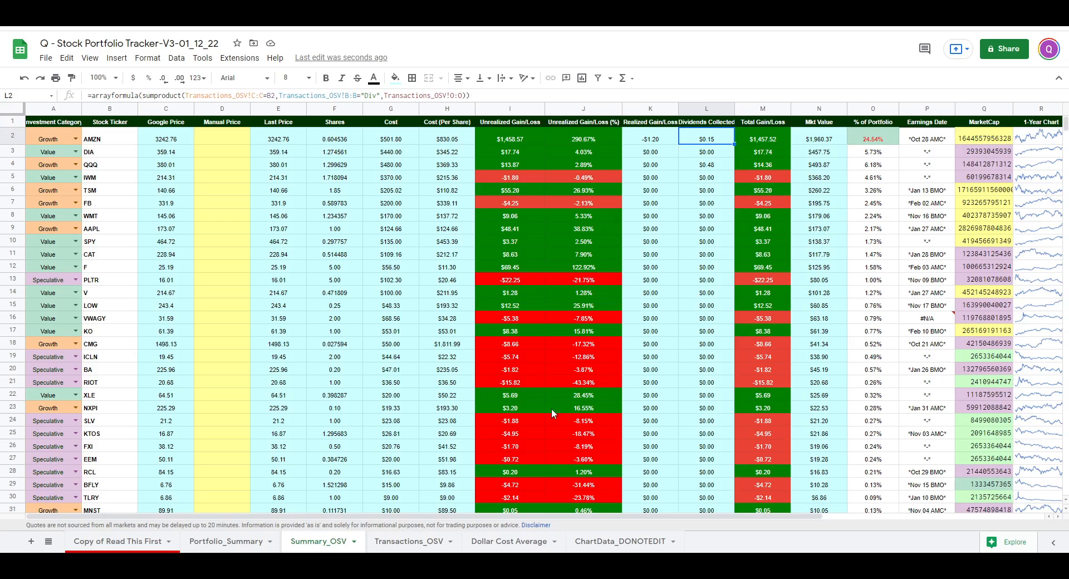
{"action": "left_click", "coordinate": [407, 542]}
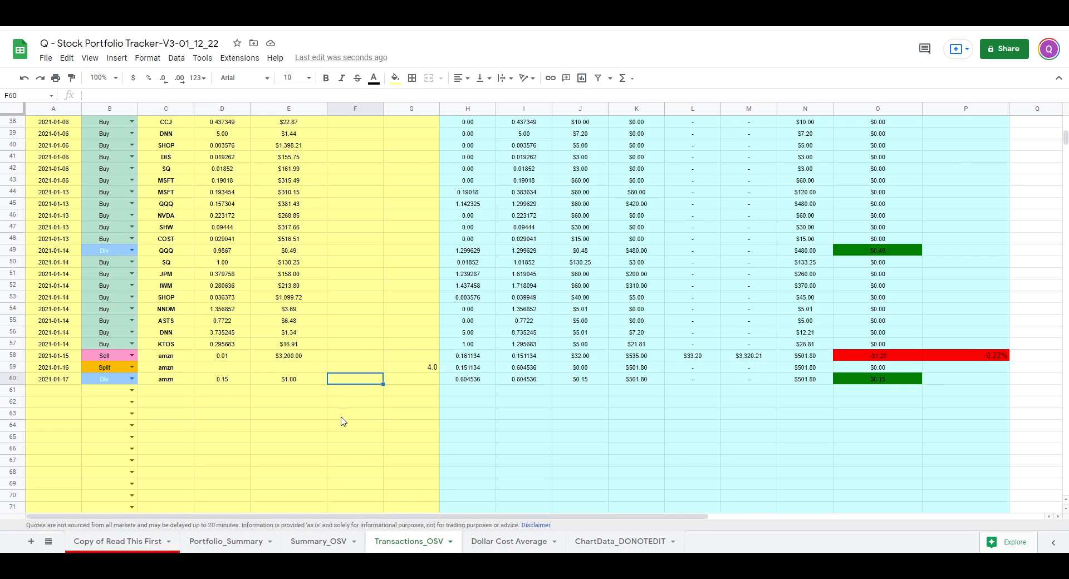
{"action": "scroll", "coordinate": [342, 440], "scroll_direction": "up", "scroll_amount": 10}
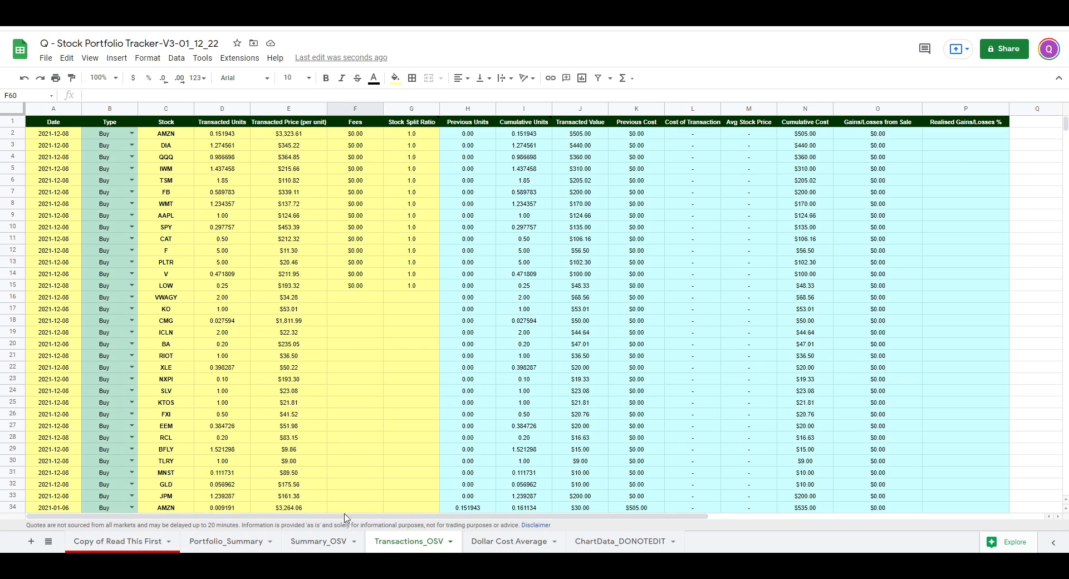
{"action": "left_click", "coordinate": [319, 542]}
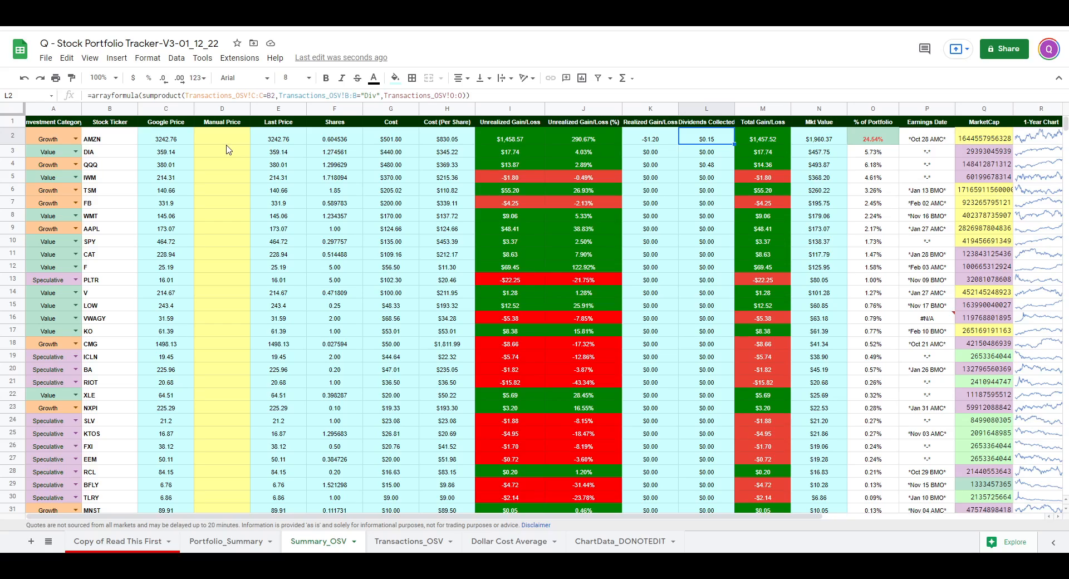
- On the Transactions_OSV sheet, start a new transaction in row 61 dated 2021-01-18 with the type Buy
{"action": "left_click", "coordinate": [418, 542]}
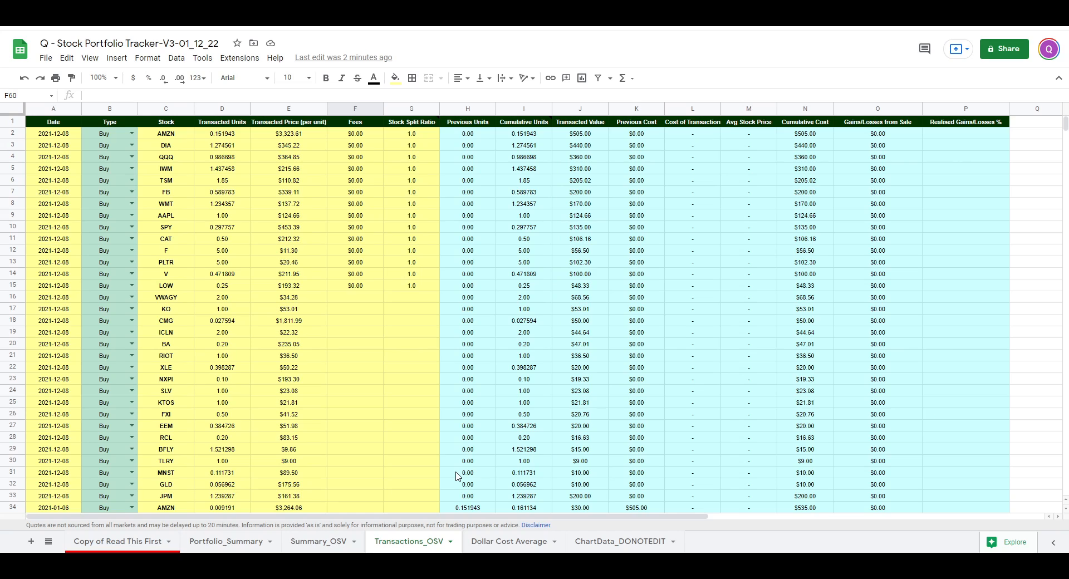
{"action": "scroll", "coordinate": [455, 476], "scroll_direction": "down", "scroll_amount": 5}
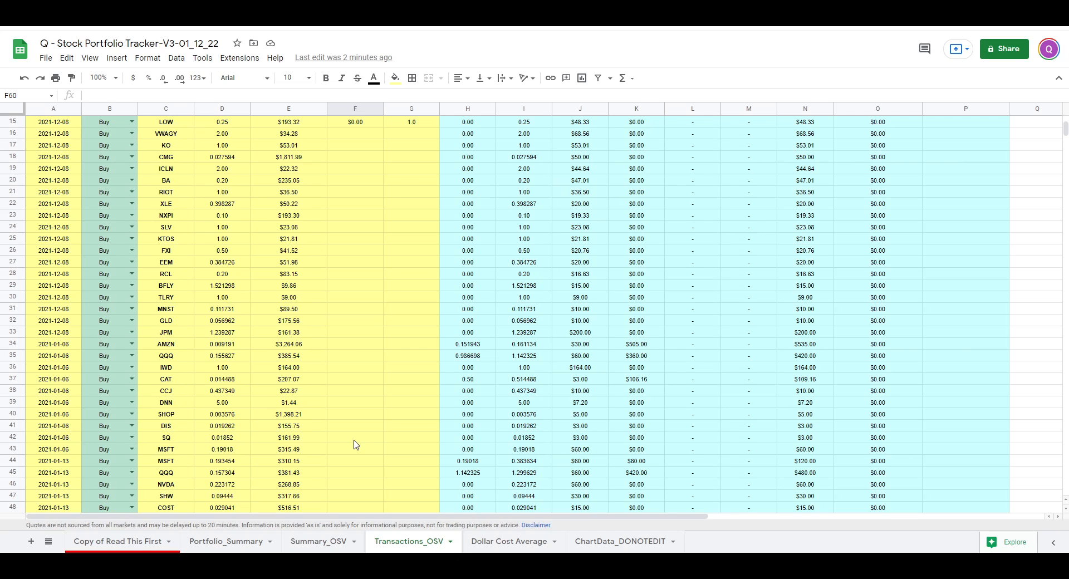
{"action": "scroll", "coordinate": [250, 428], "scroll_direction": "down", "scroll_amount": 8}
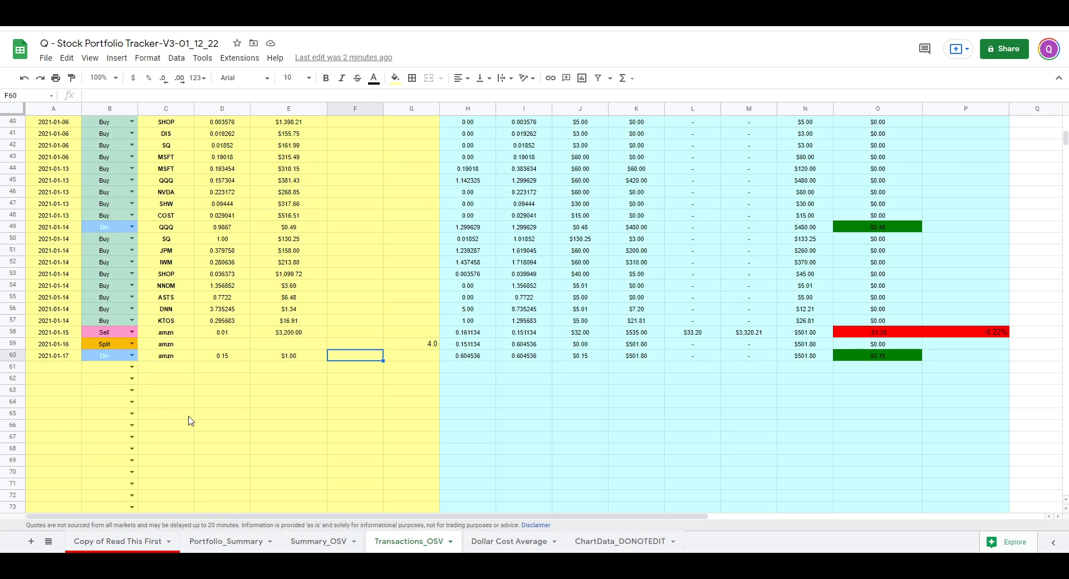
{"action": "left_click", "coordinate": [70, 371]}
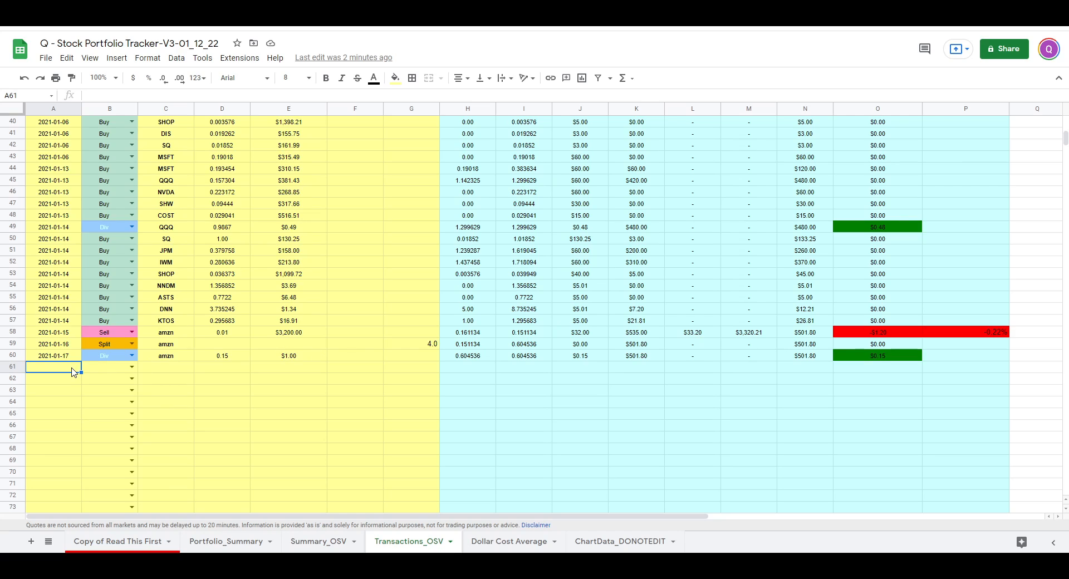
{"action": "type", "text": "2021-01-18"}
{"action": "key", "text": "Return"}
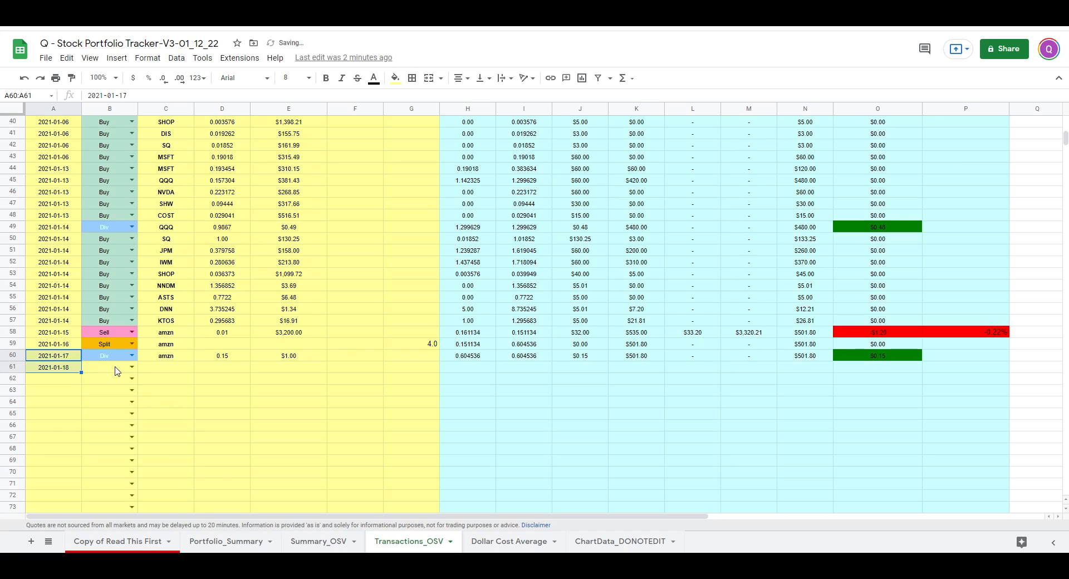
{"action": "left_click", "coordinate": [130, 367]}
{"action": "left_click", "coordinate": [120, 382]}
- Complete the row 61 purchase with the stock dis, 50 transacted units and a unit price of 100
{"action": "left_click", "coordinate": [173, 369]}
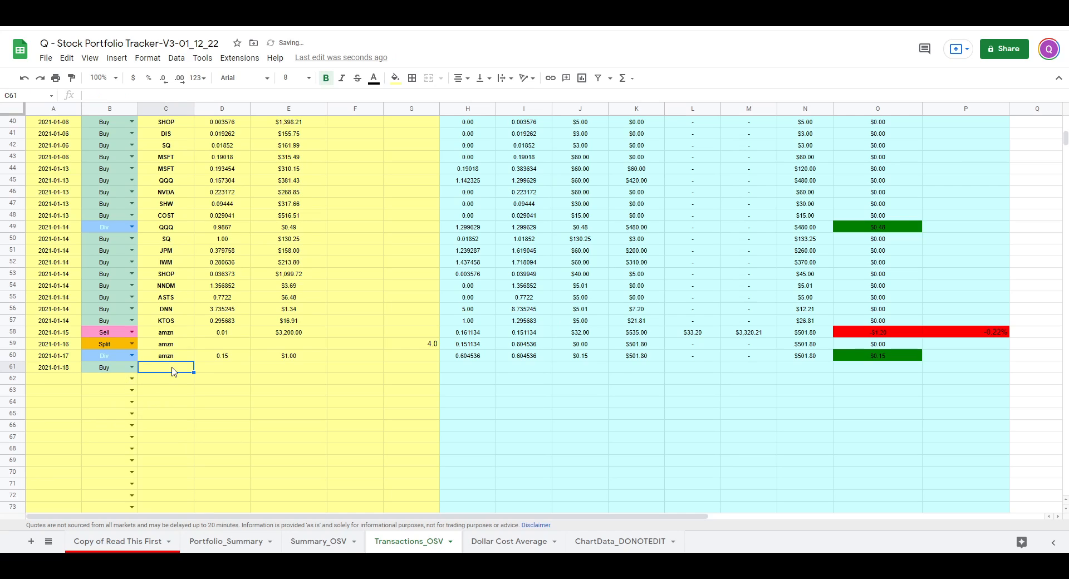
{"action": "type", "text": "dis"}
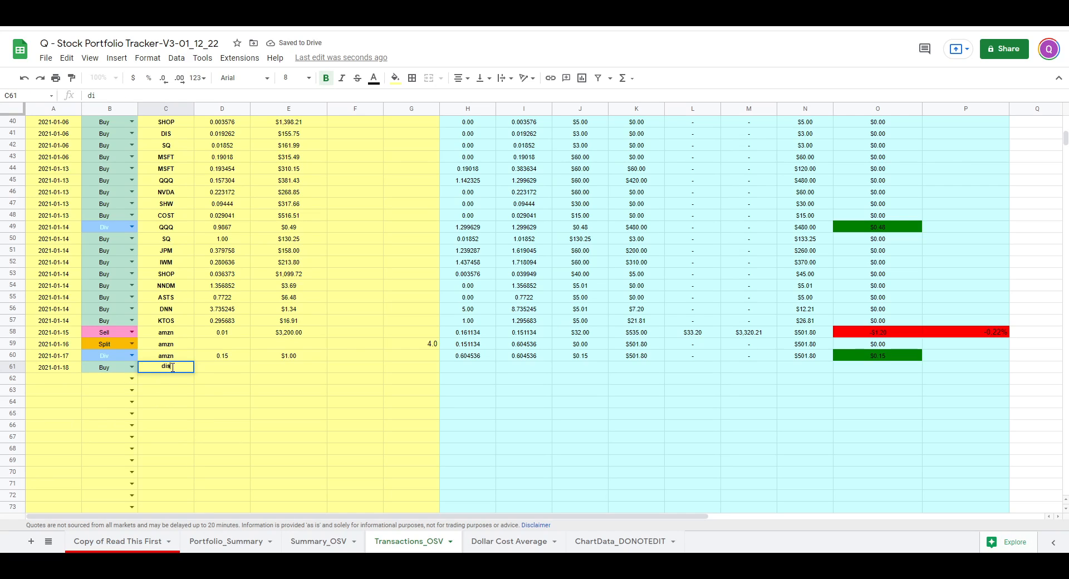
{"action": "left_click", "coordinate": [220, 369]}
{"action": "type", "text": "50"}
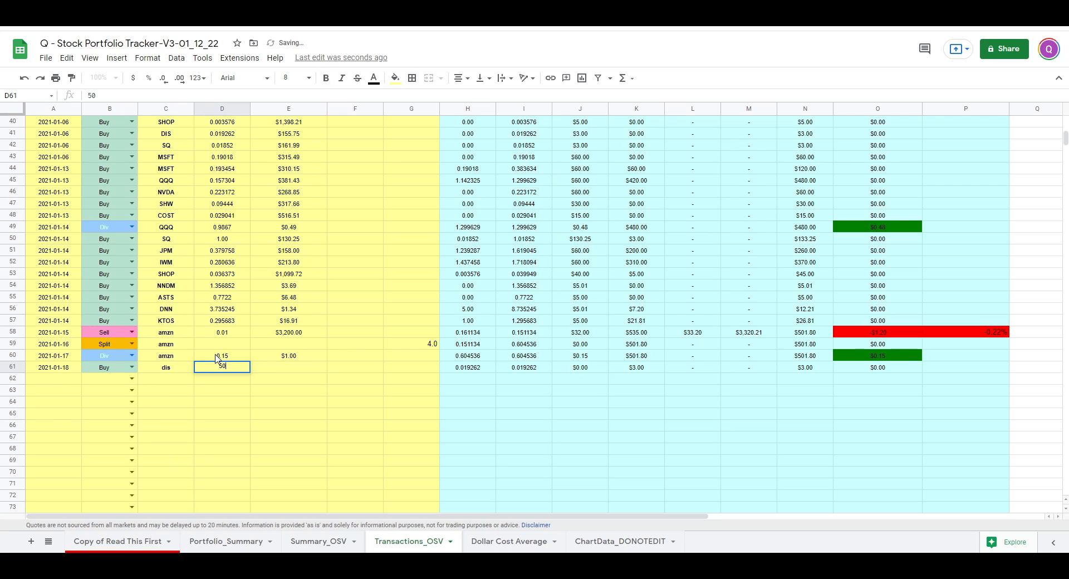
{"action": "left_click", "coordinate": [274, 366]}
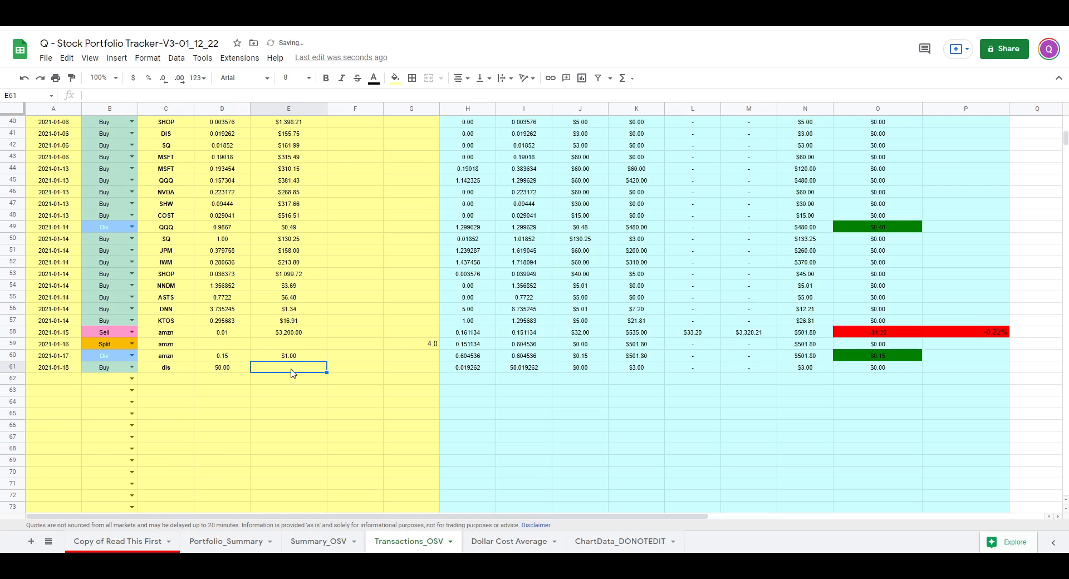
{"action": "type", "text": "100"}
{"action": "left_click", "coordinate": [323, 381]}
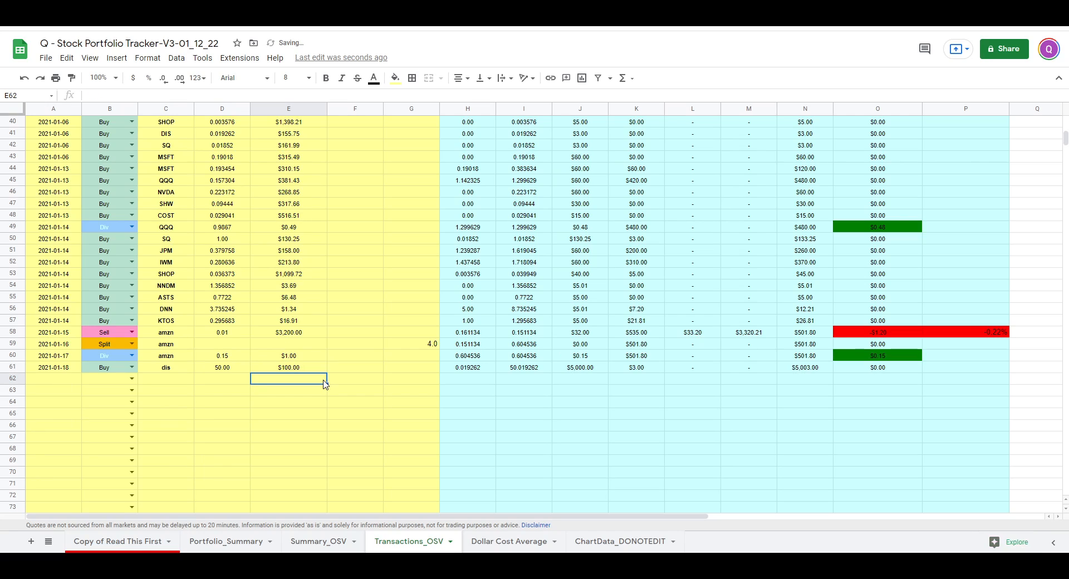